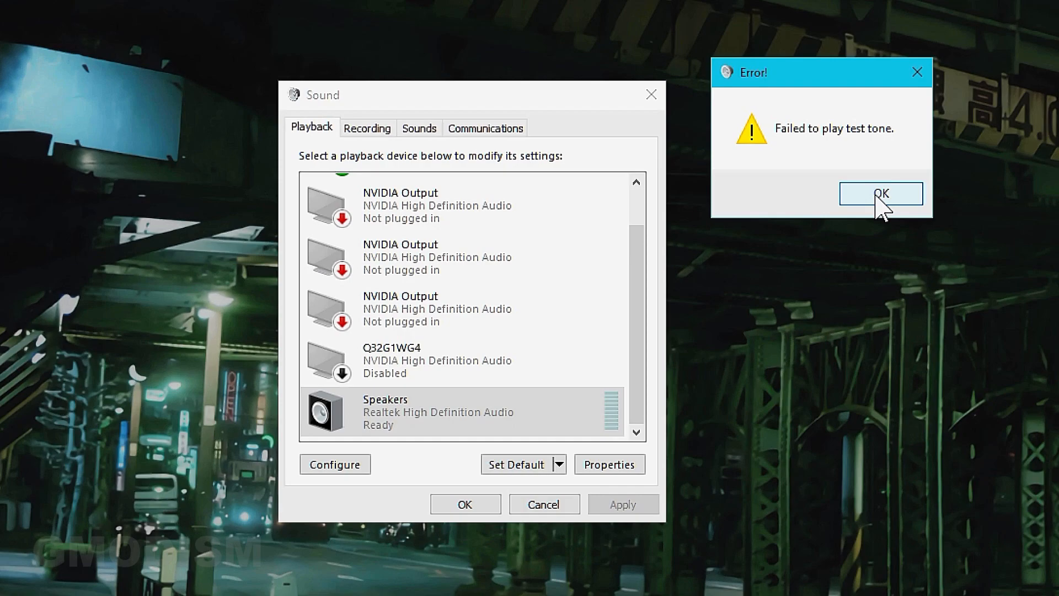
# Dismiss the test tone error, then open Device Manager beside the Sound window with Sound, video and game controllers expanded
pyautogui.click(881, 200)
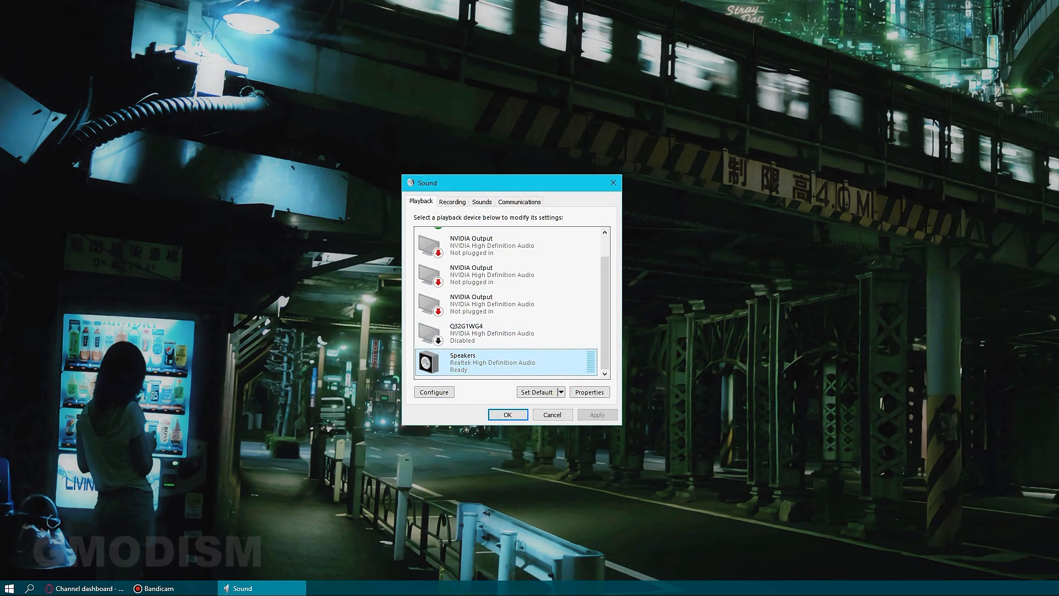
pyautogui.rightClick(8, 587)
pyautogui.click(134, 184)
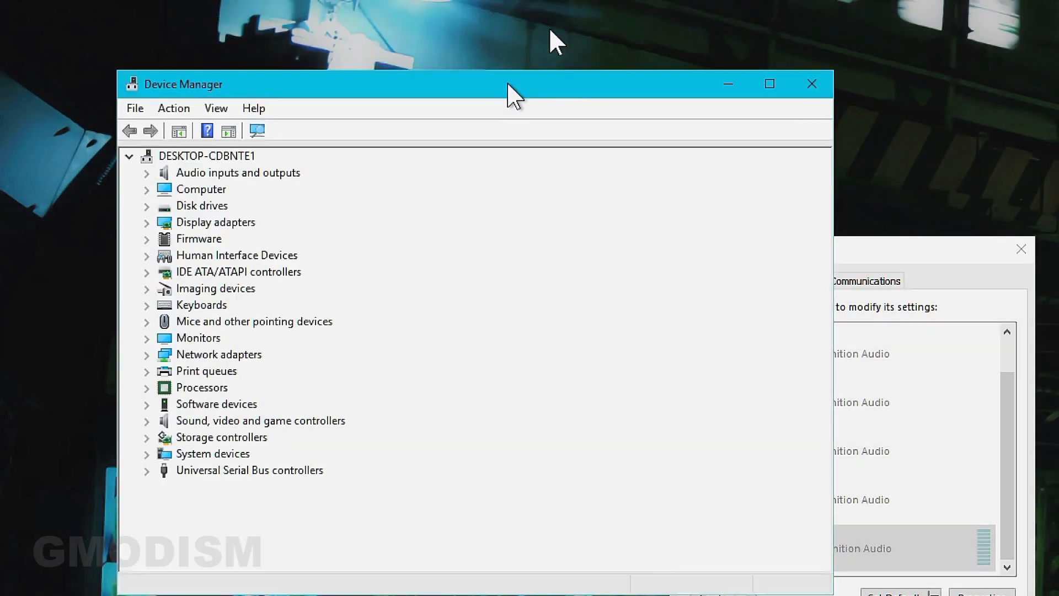
pyautogui.moveTo(507, 82); pyautogui.dragTo(493, 54)
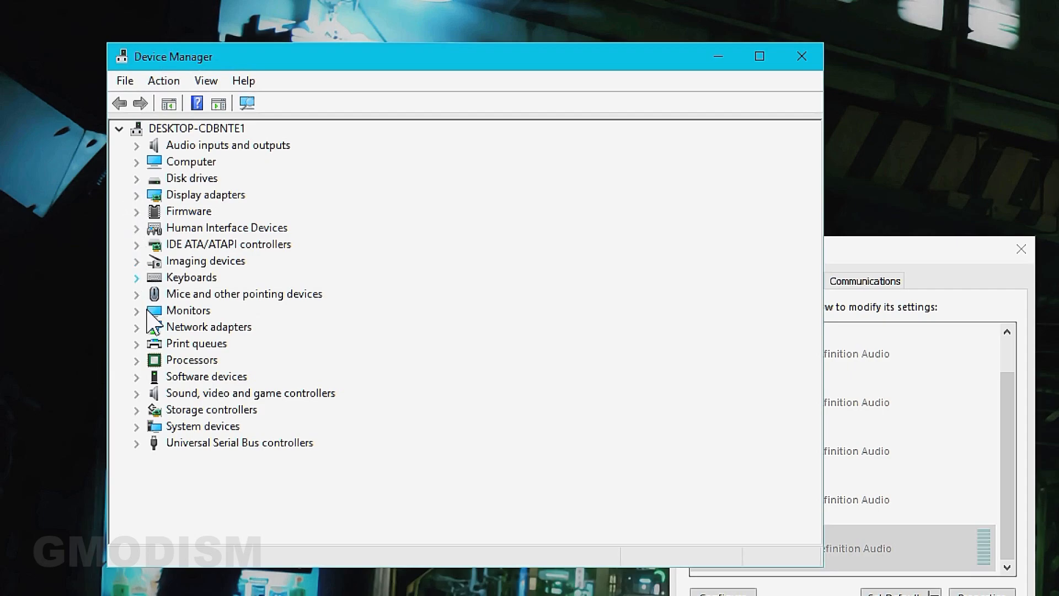
pyautogui.doubleClick(149, 394)
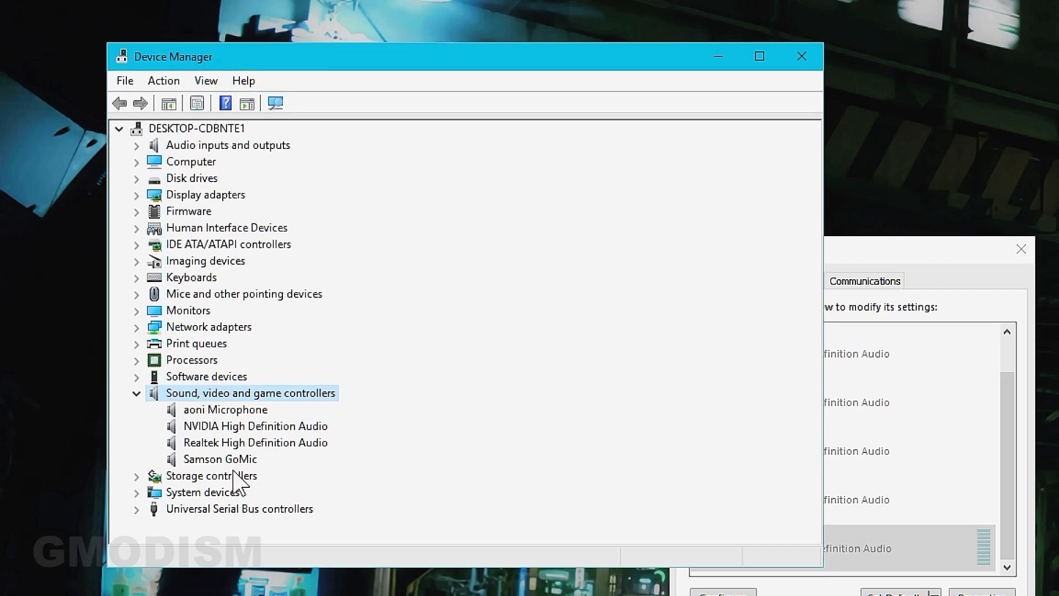
pyautogui.moveTo(863, 256); pyautogui.dragTo(1058, 238)
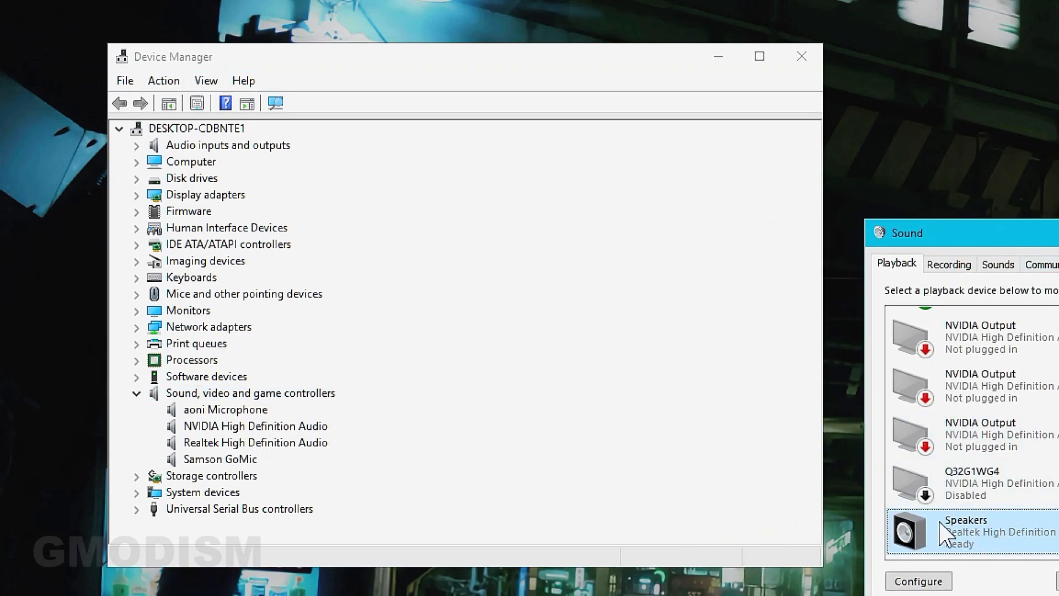
# Examine the driver, details, events and general properties of the Realtek High Definition Audio device
pyautogui.doubleClick(265, 442)
pyautogui.click(353, 143)
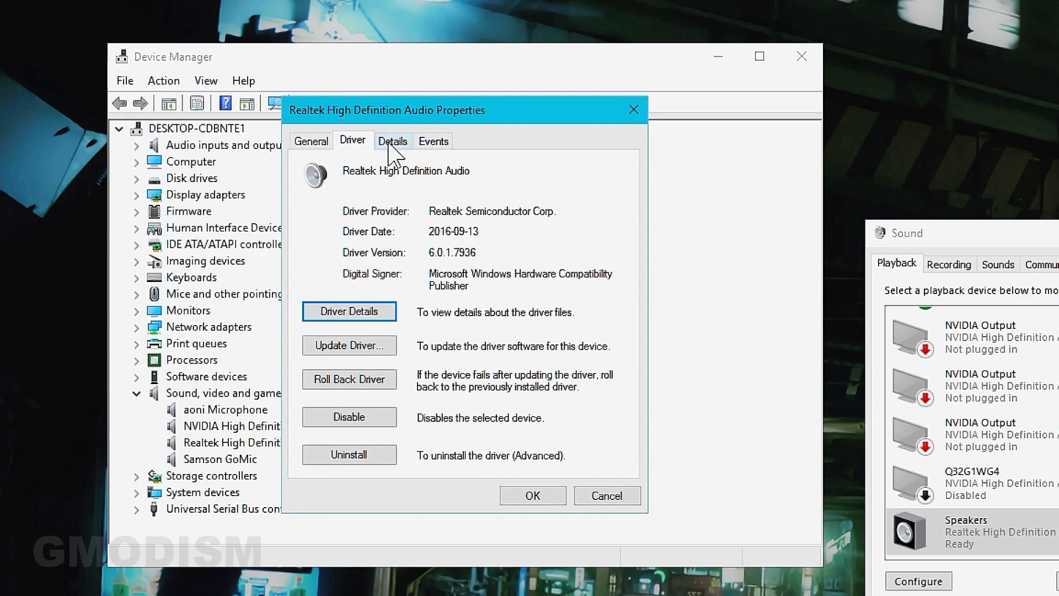
pyautogui.click(391, 143)
pyautogui.click(433, 141)
pyautogui.click(313, 144)
pyautogui.click(426, 142)
pyautogui.click(392, 143)
pyautogui.click(353, 142)
pyautogui.click(413, 143)
pyautogui.click(311, 141)
pyautogui.click(633, 109)
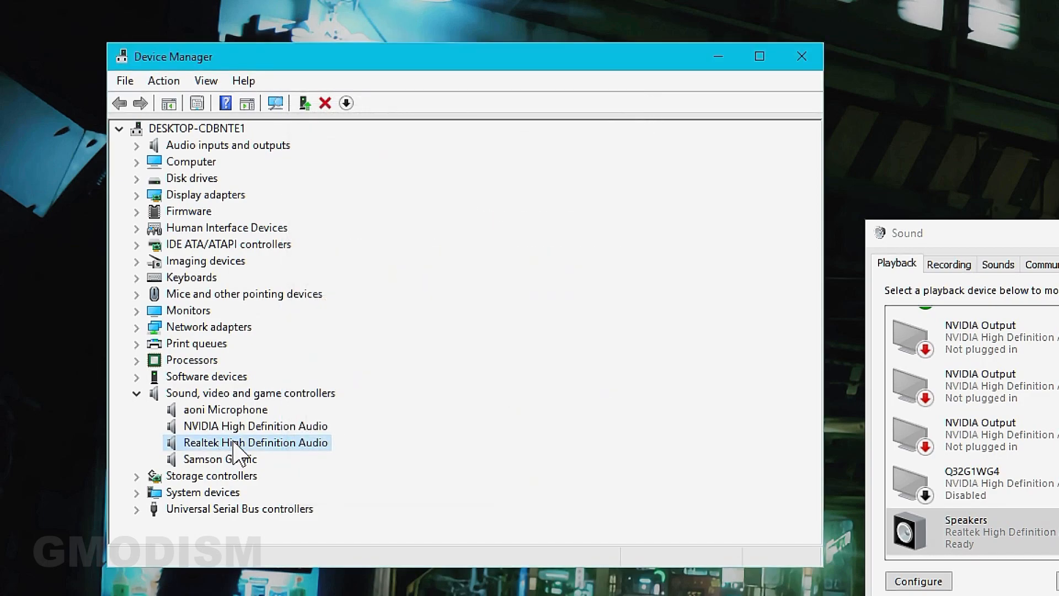
# Search automatically for updated driver software for Realtek High Definition Audio and close the update wizard
pyautogui.rightClick(247, 446)
pyautogui.click(387, 458)
pyautogui.click(344, 263)
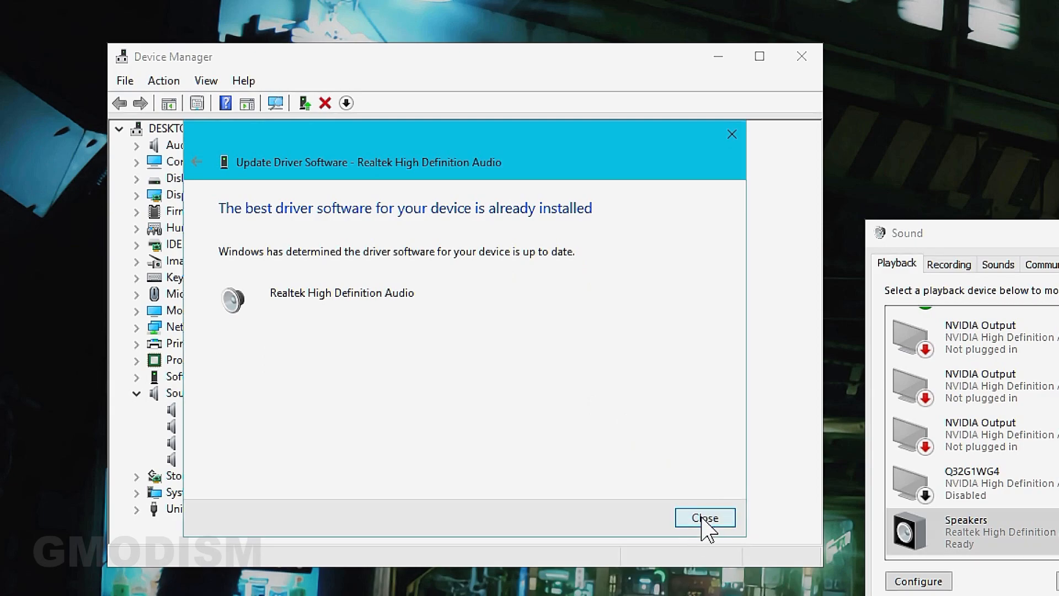
pyautogui.click(703, 518)
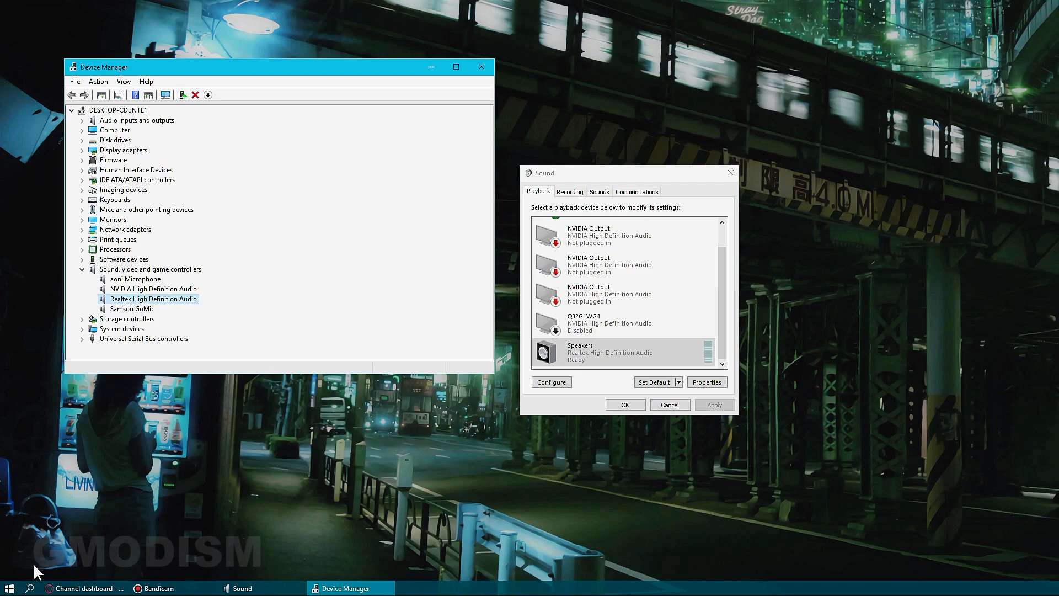
# Open System Information and check the BaseBoard Manufacturer, Model and Name entries
pyautogui.click(9, 589)
pyautogui.write('system')
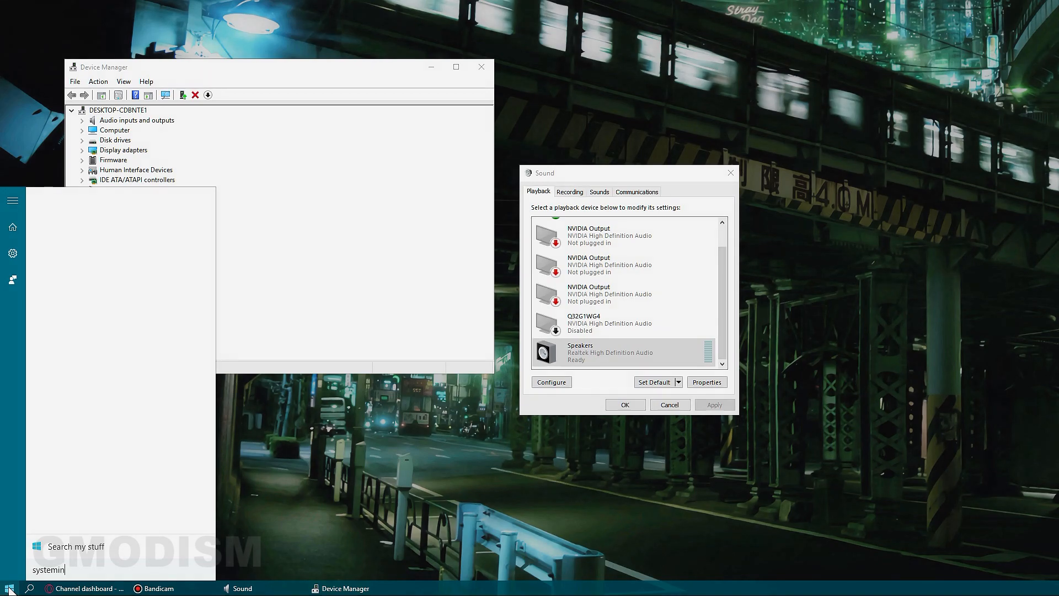
pyautogui.write(' in')
pyautogui.click(139, 229)
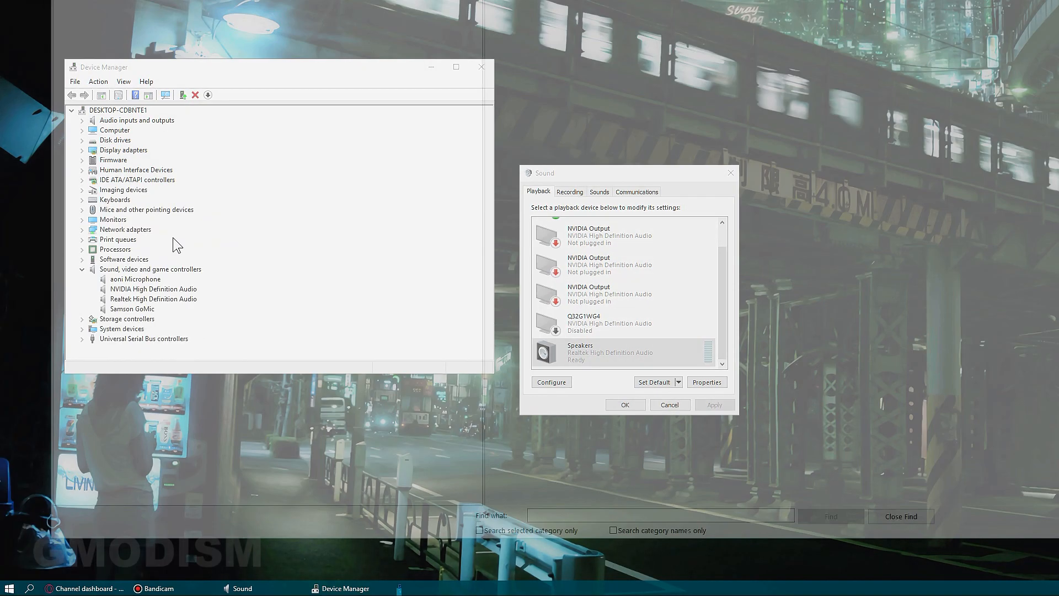
pyautogui.scroll(3, 662, 193)
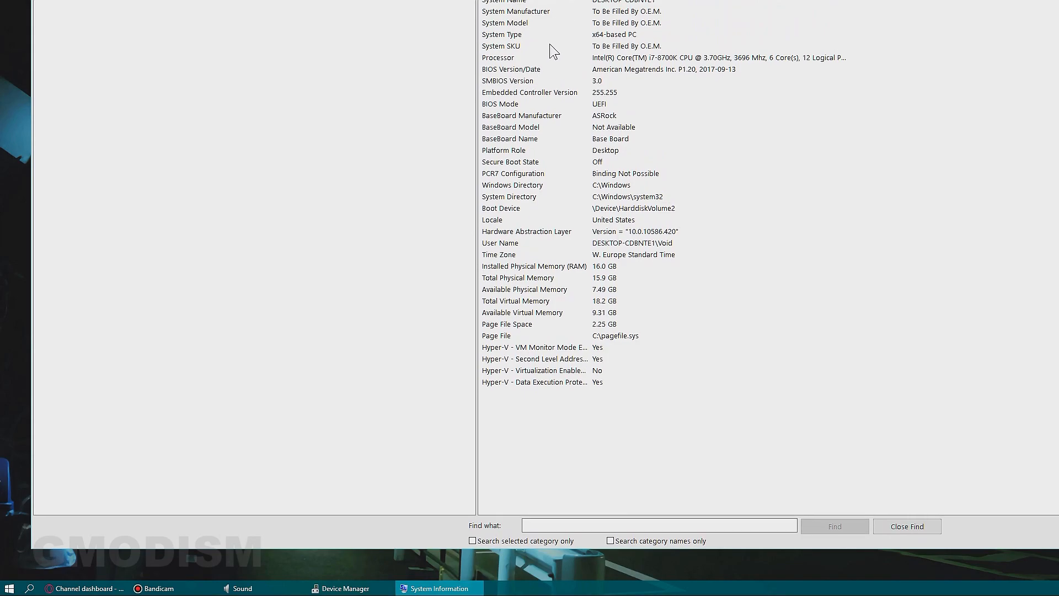
pyautogui.click(526, 129)
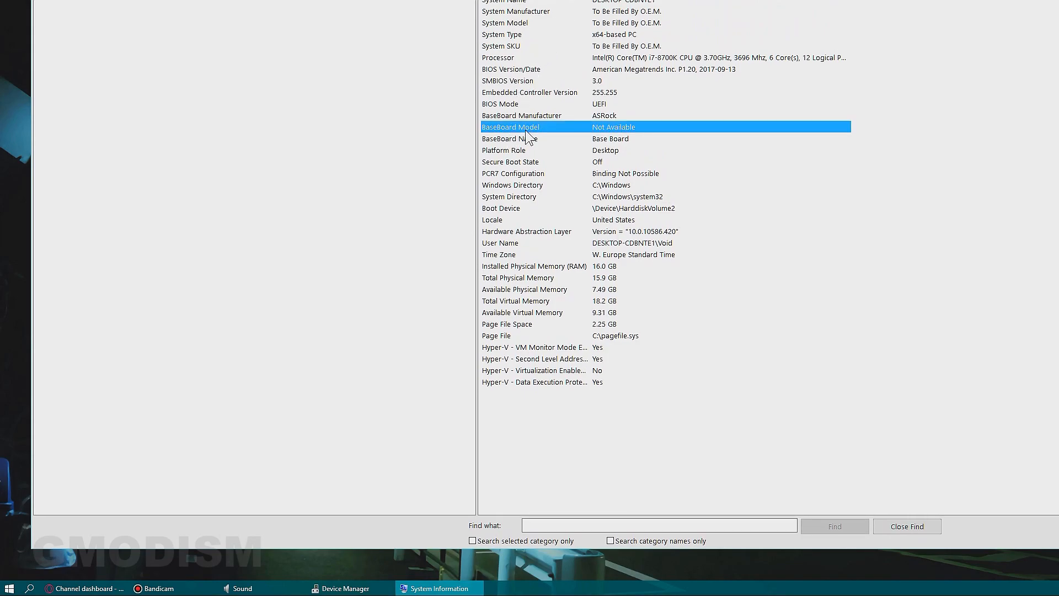
pyautogui.click(610, 137)
pyautogui.click(612, 116)
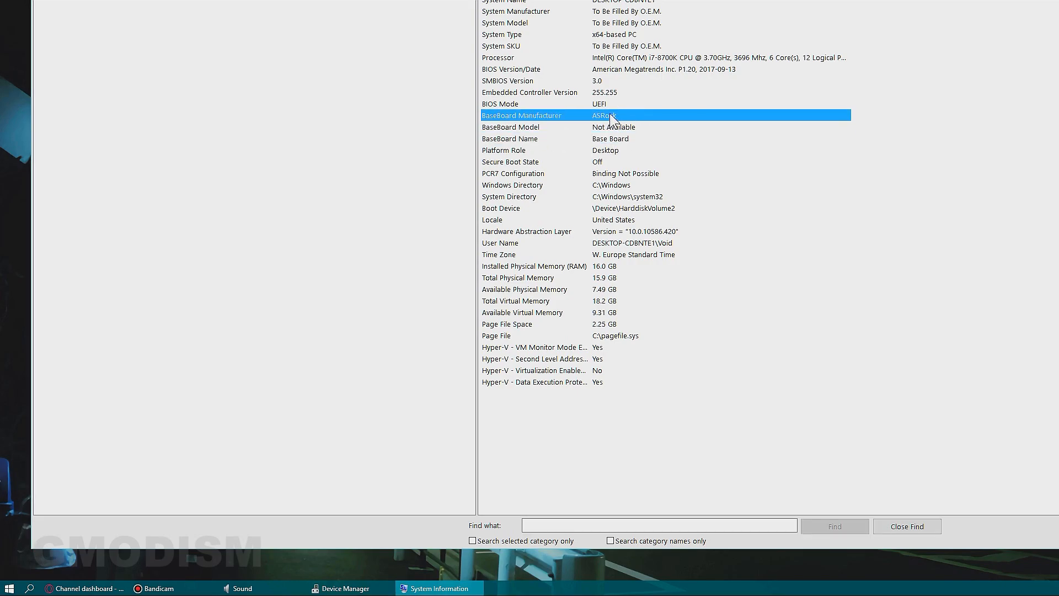
pyautogui.click(615, 125)
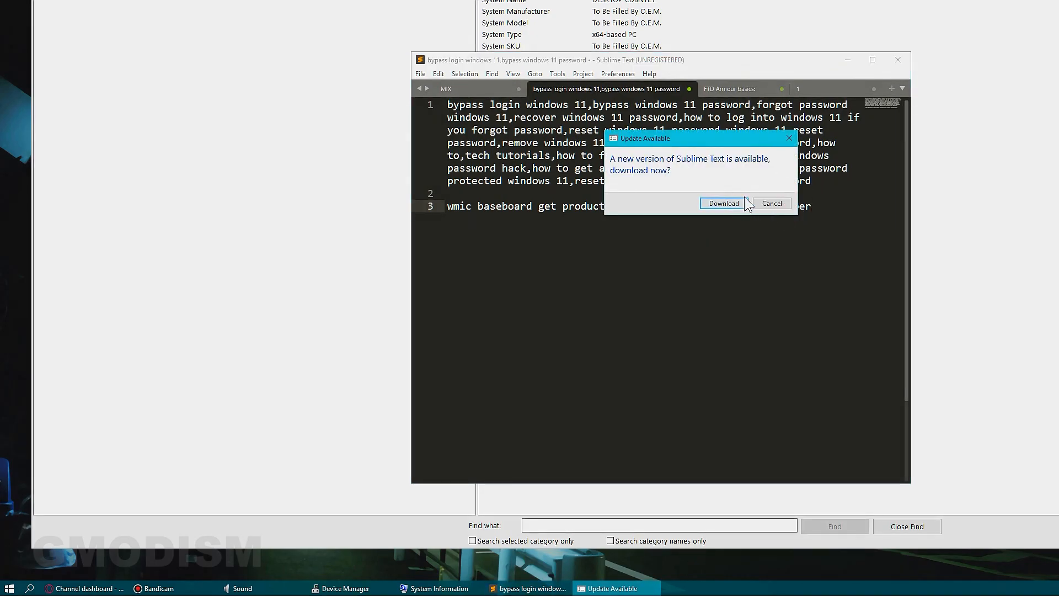
# Copy the motherboard query from the Sublime Text note and run wmic baseboard get product,manufacturer,version,serialnumber in Windows PowerShell
pyautogui.click(770, 203)
pyautogui.tripleClick(468, 207)
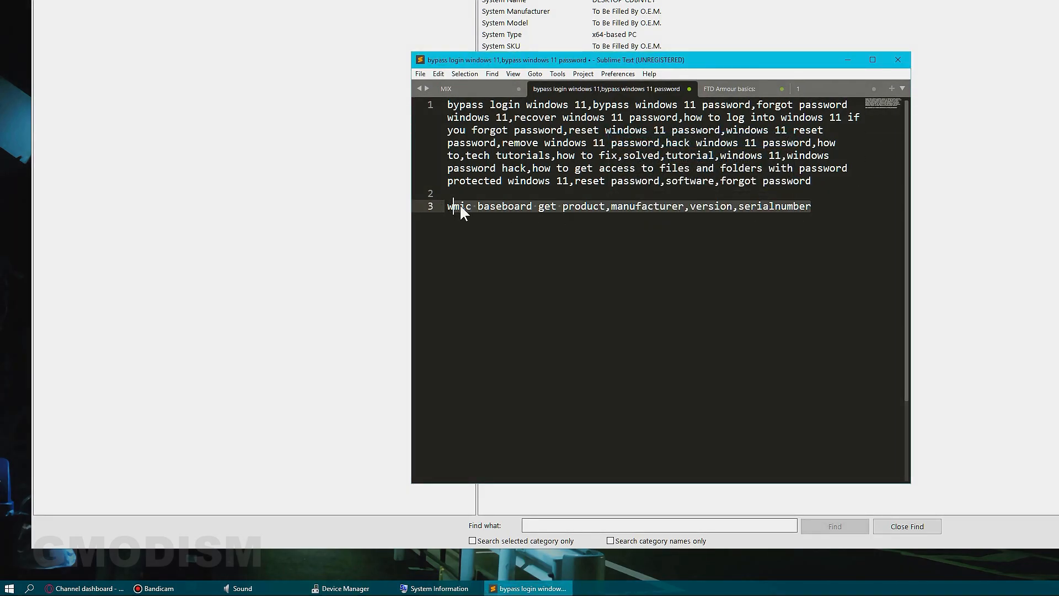
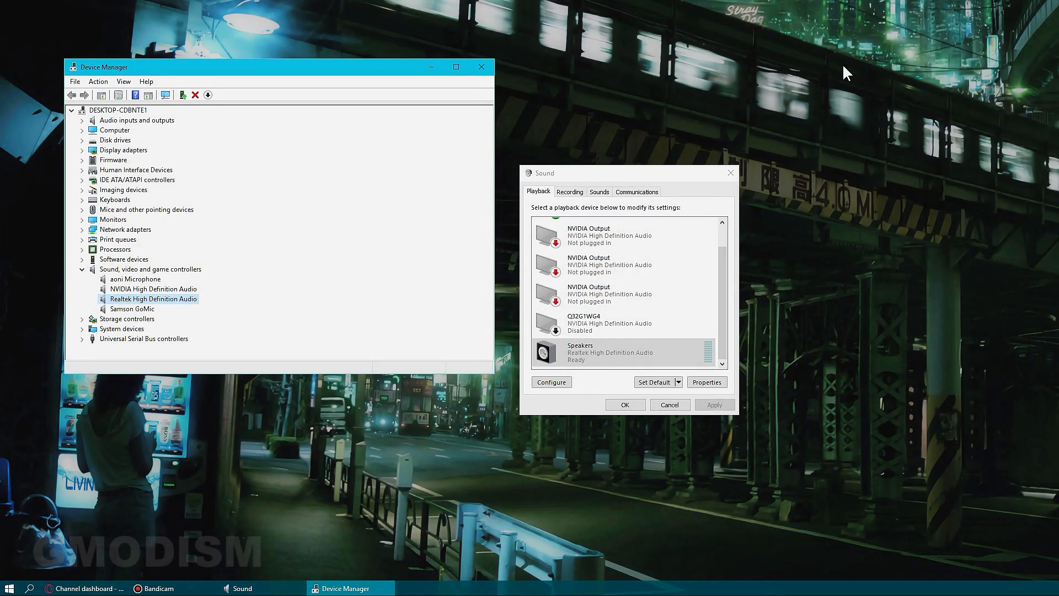
pyautogui.rightClick(5, 589)
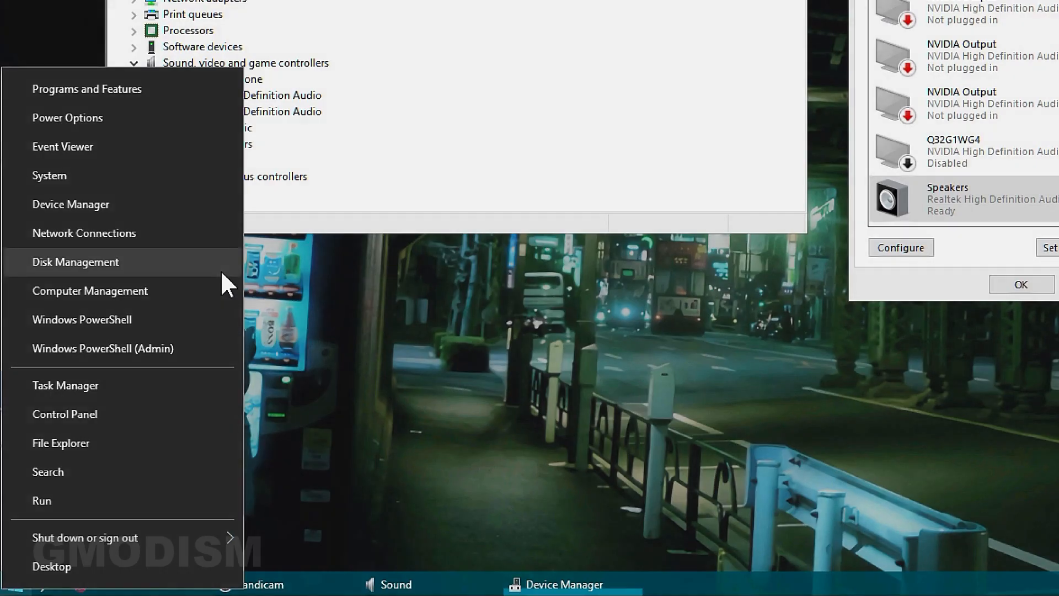
pyautogui.click(95, 442)
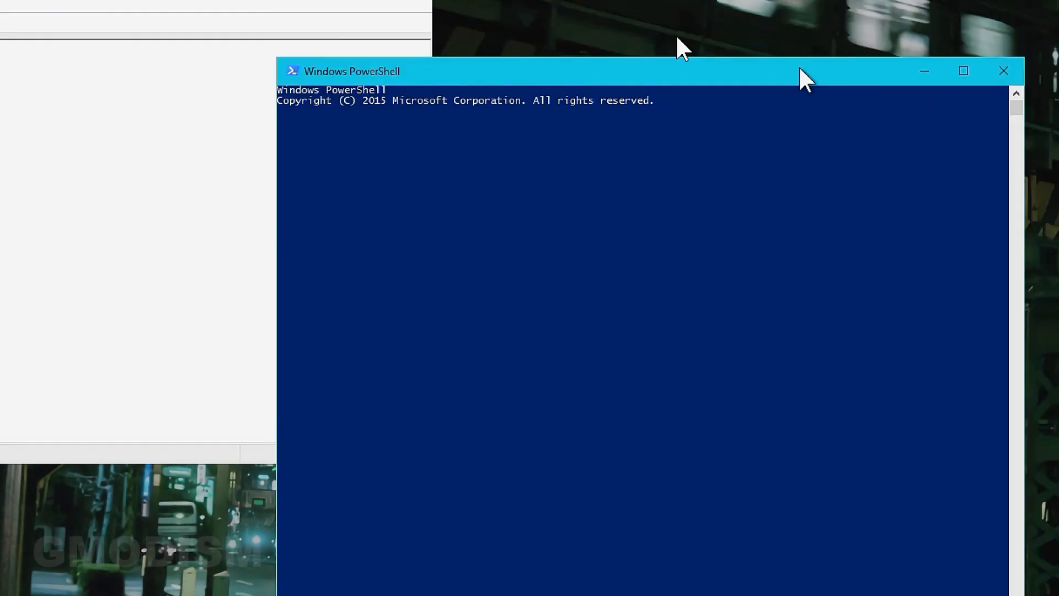
pyautogui.moveTo(799, 77); pyautogui.dragTo(668, 42)
pyautogui.write('wmic baseboard get product,manufacturer,version,serialnumber')
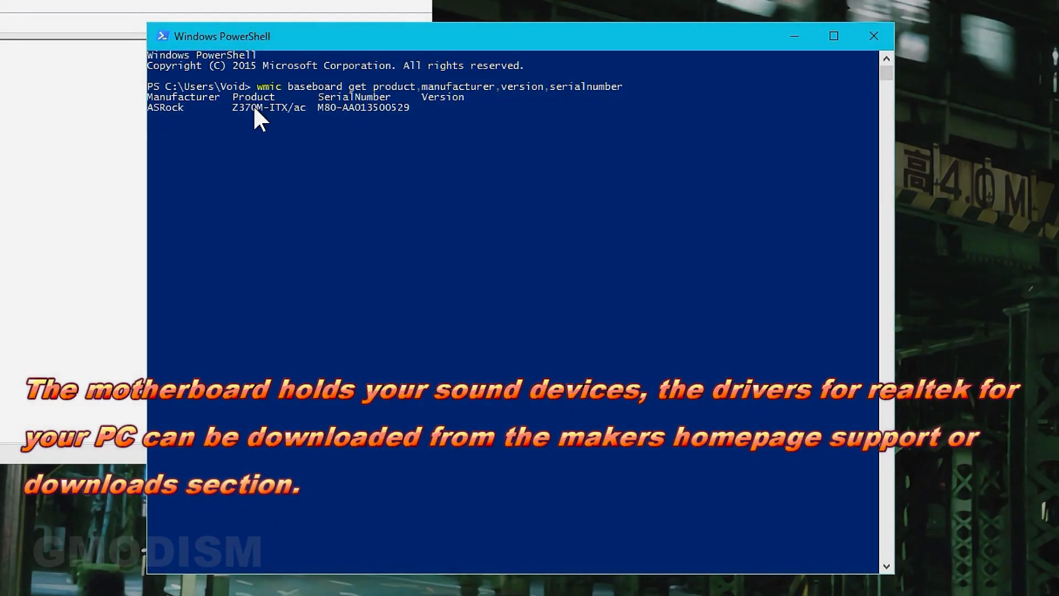
# Copy the motherboard's product name from the command output and close PowerShell
pyautogui.doubleClick(164, 107)
pyautogui.click(240, 107)
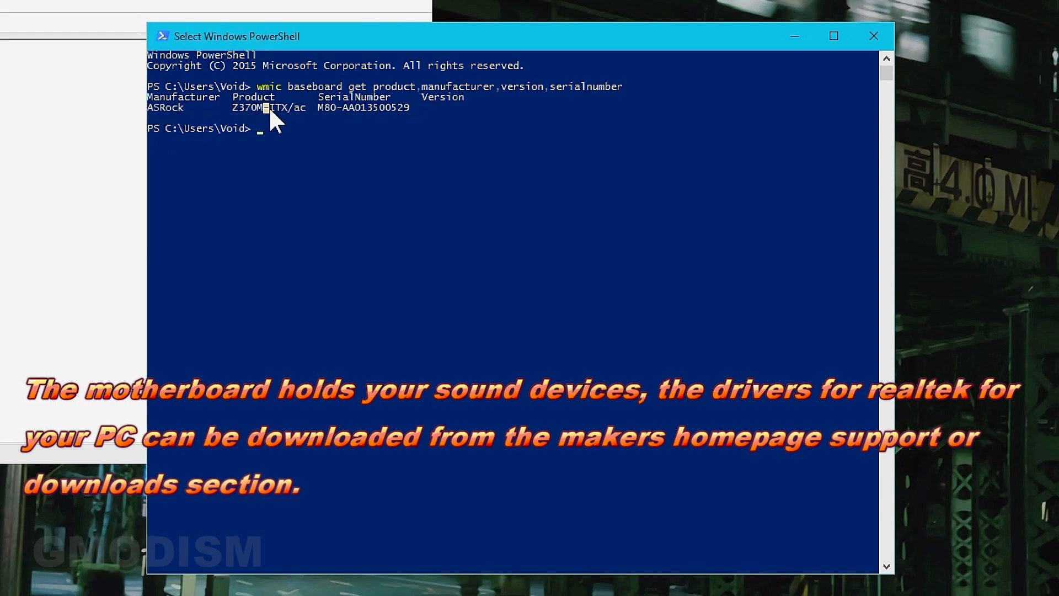
pyautogui.click(314, 108)
pyautogui.moveTo(473, 110); pyautogui.dragTo(106, 102)
pyautogui.click(321, 118)
pyautogui.doubleClick(325, 107)
pyautogui.click(516, 107)
pyautogui.moveTo(229, 97); pyautogui.dragTo(303, 116)
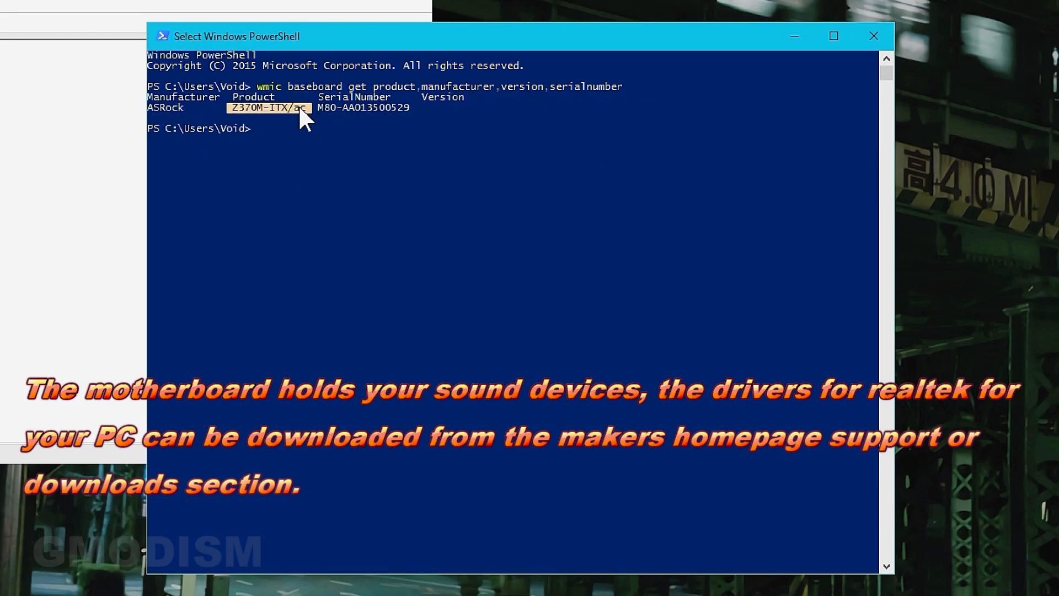
pyautogui.hotkey('ctrl', 'c')
pyautogui.click(871, 35)
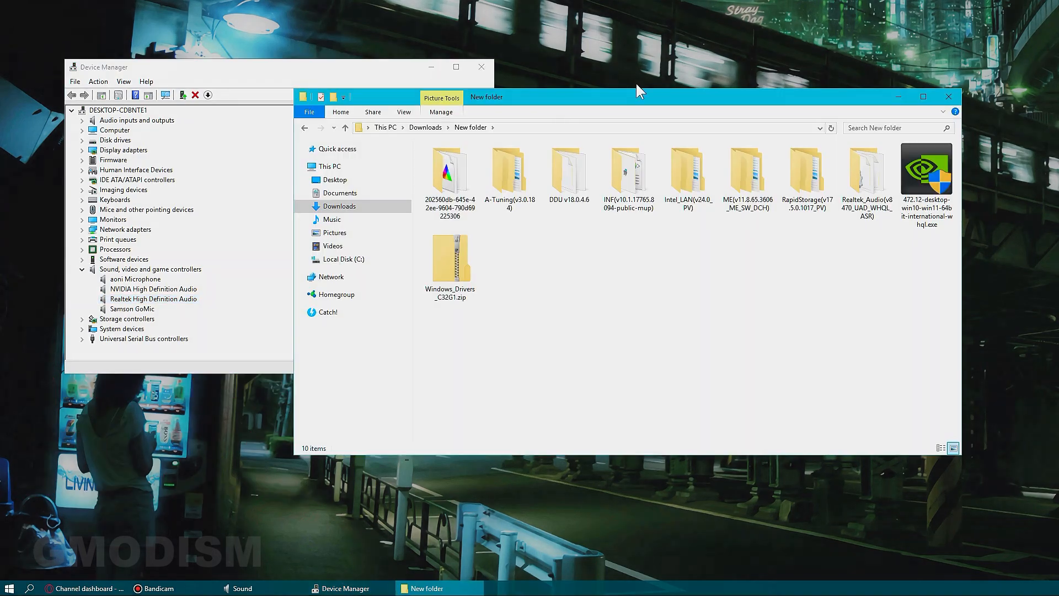
# Open the Realtek_Audio(v8470_UAD_WHQL_ASR) driver folder in Downloads and locate Setup.exe
pyautogui.moveTo(637, 84); pyautogui.dragTo(527, 110)
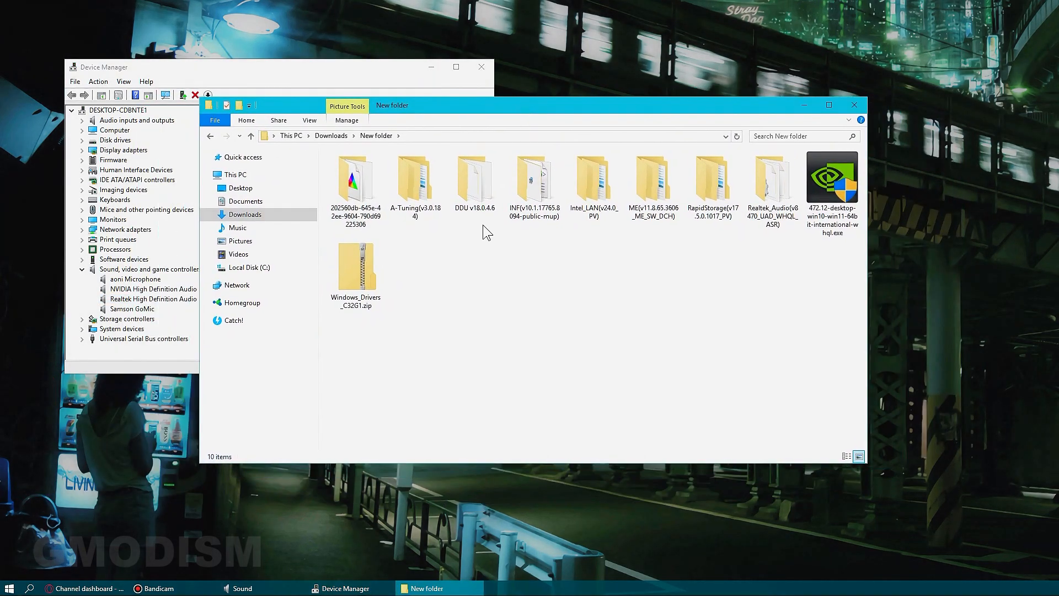
pyautogui.moveTo(806, 356); pyautogui.dragTo(789, 373)
pyautogui.click(772, 187)
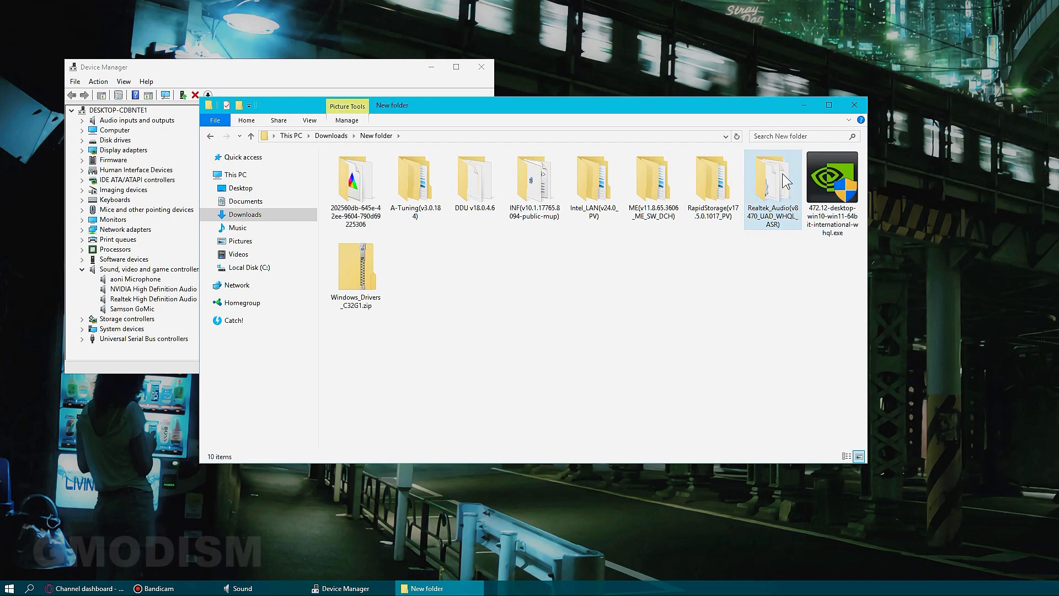
pyautogui.doubleClick(772, 185)
pyautogui.scroll(-8, 538, 362)
pyautogui.scroll(-1, 538, 361)
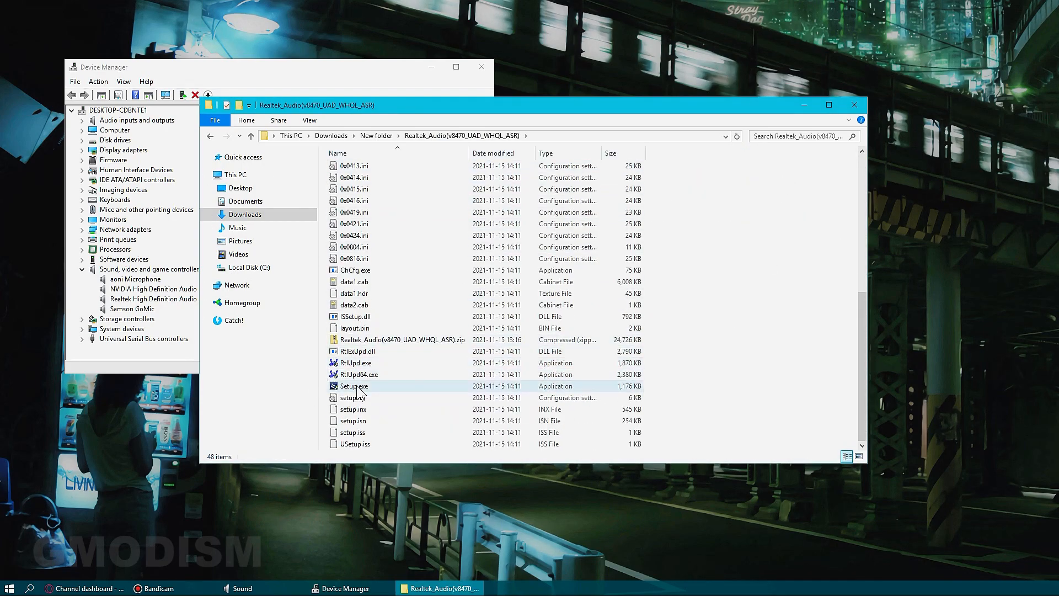
# Try to install Realtek High Definition Audio Driver 6.0.1.8470 with Setup.exe and dismiss the installer's message
pyautogui.click(389, 385)
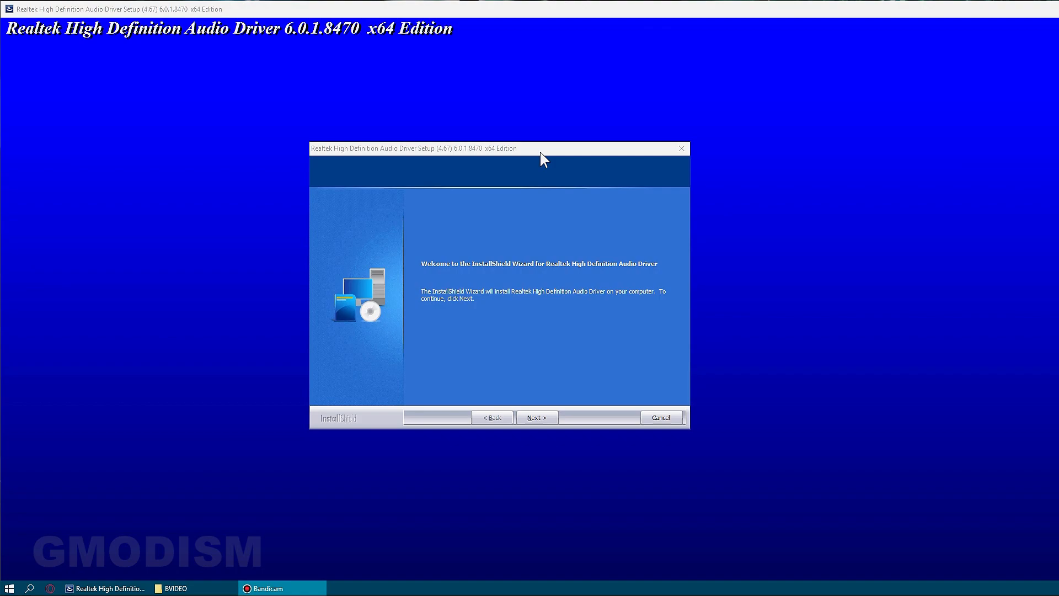
pyautogui.click(536, 418)
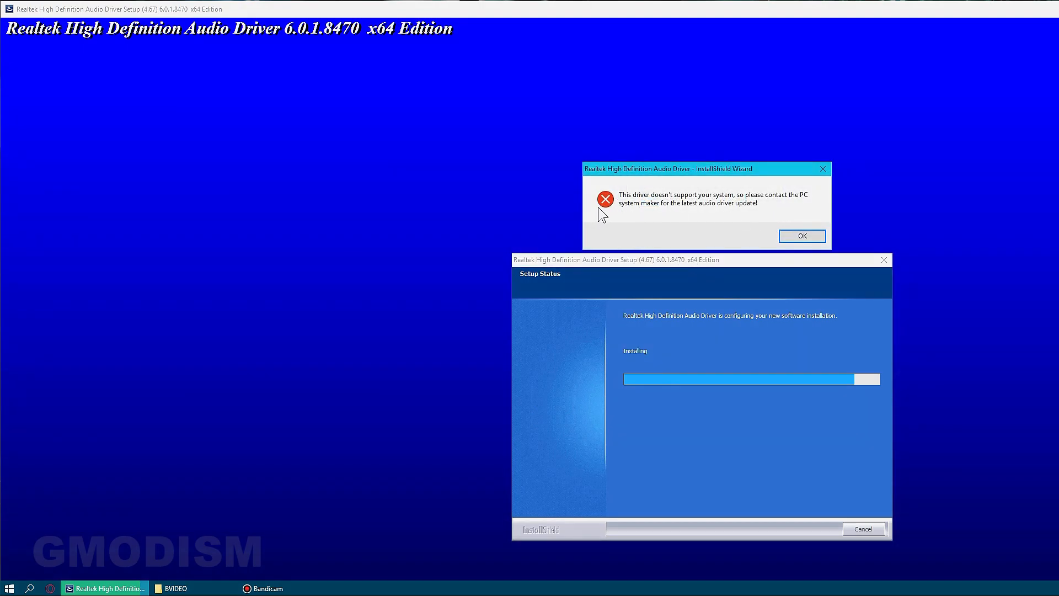
pyautogui.click(803, 236)
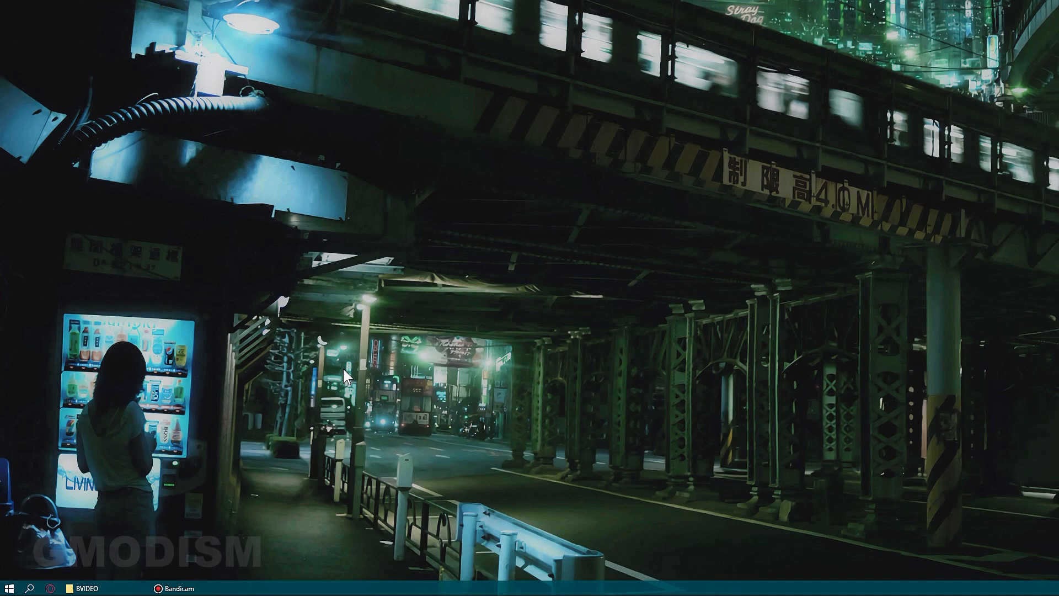
# Open Device Manager and examine the devices under Audio inputs and outputs and Sound, video and game controllers
pyautogui.rightClick(8, 589)
pyautogui.click(123, 366)
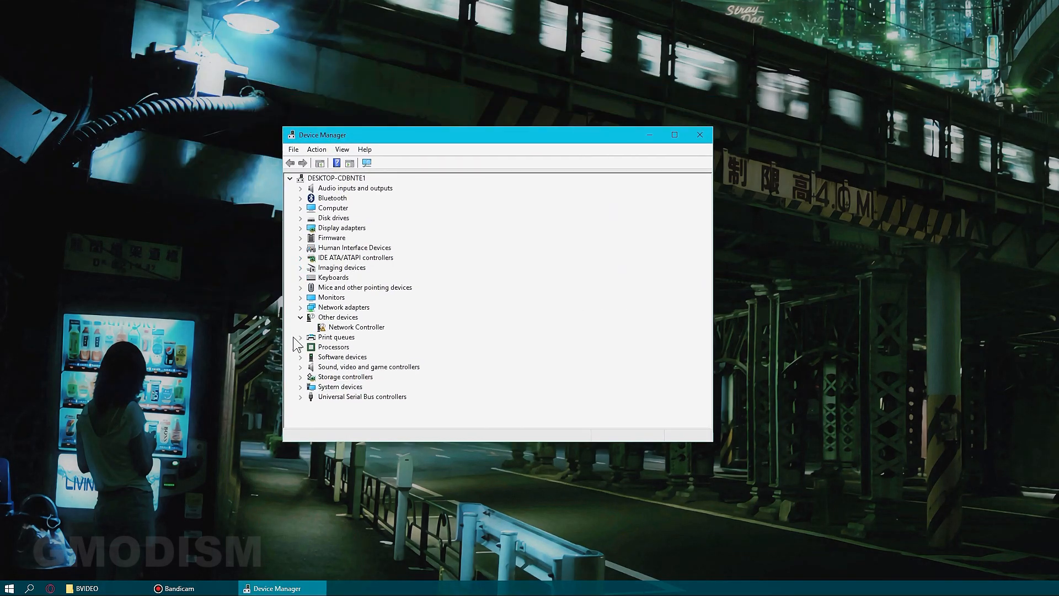
pyautogui.click(300, 318)
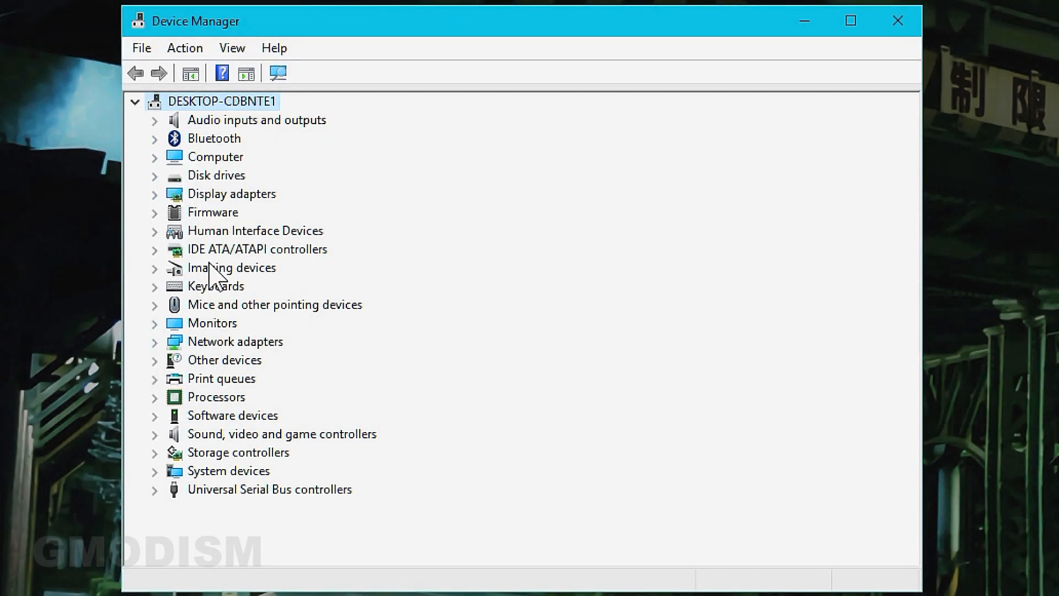
pyautogui.click(154, 122)
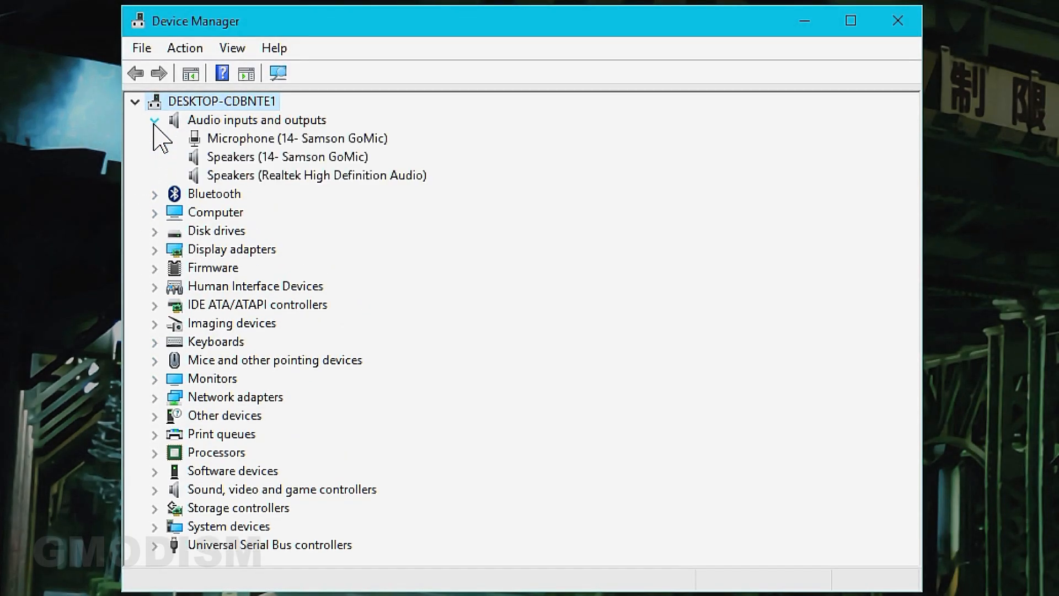
pyautogui.click(157, 490)
pyautogui.scroll(-1, 424, 485)
pyautogui.scroll(2, 406, 507)
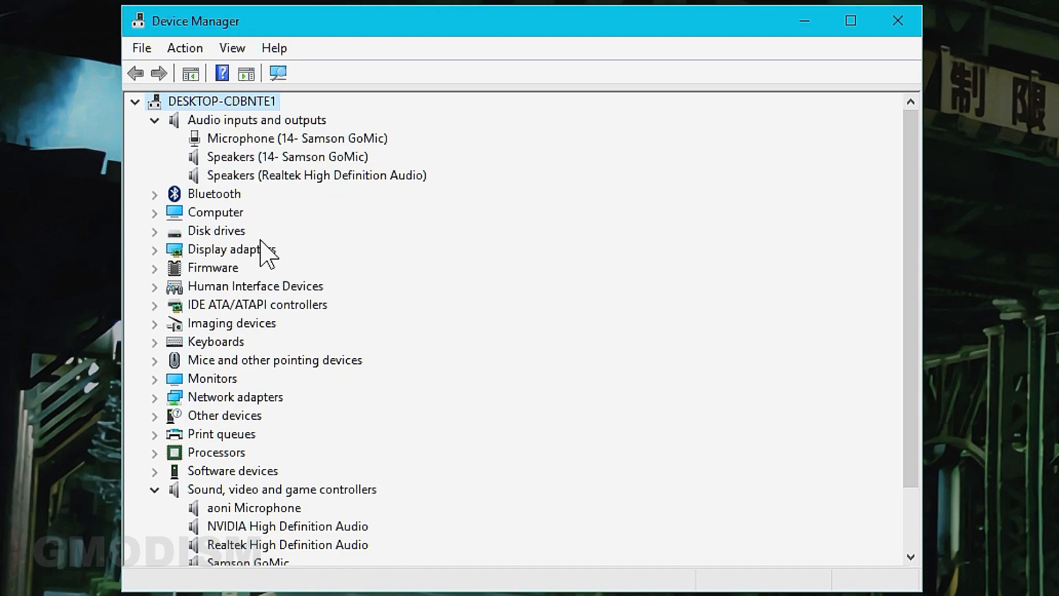
pyautogui.scroll(-1, 342, 500)
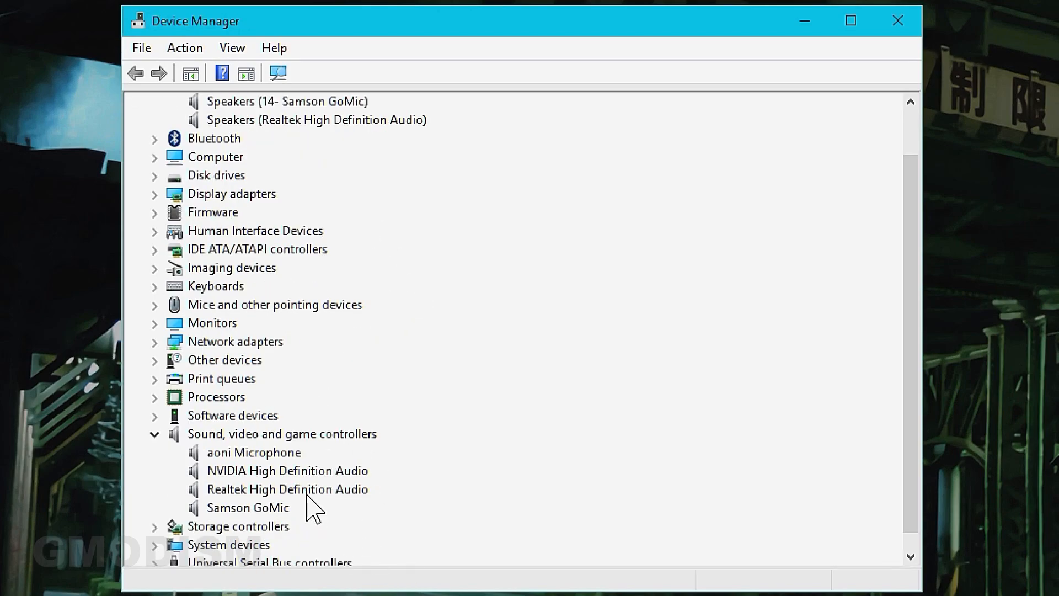
pyautogui.scroll(1, 272, 487)
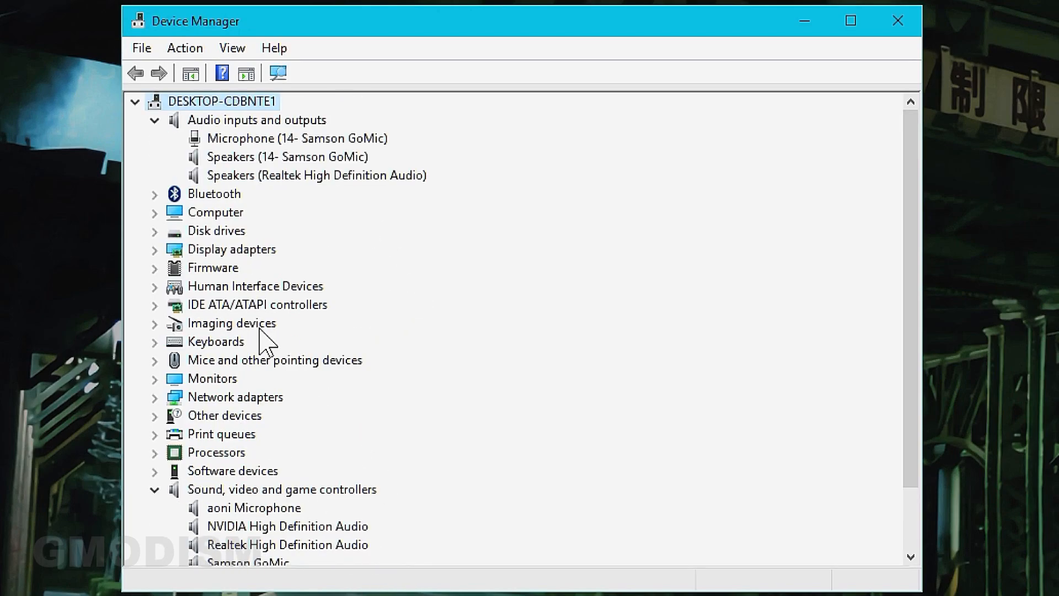
# Manually update the Speakers (Realtek High Definition Audio) driver to Generic software device from the computer's compatible driver list, and close the device properties
pyautogui.click(249, 178)
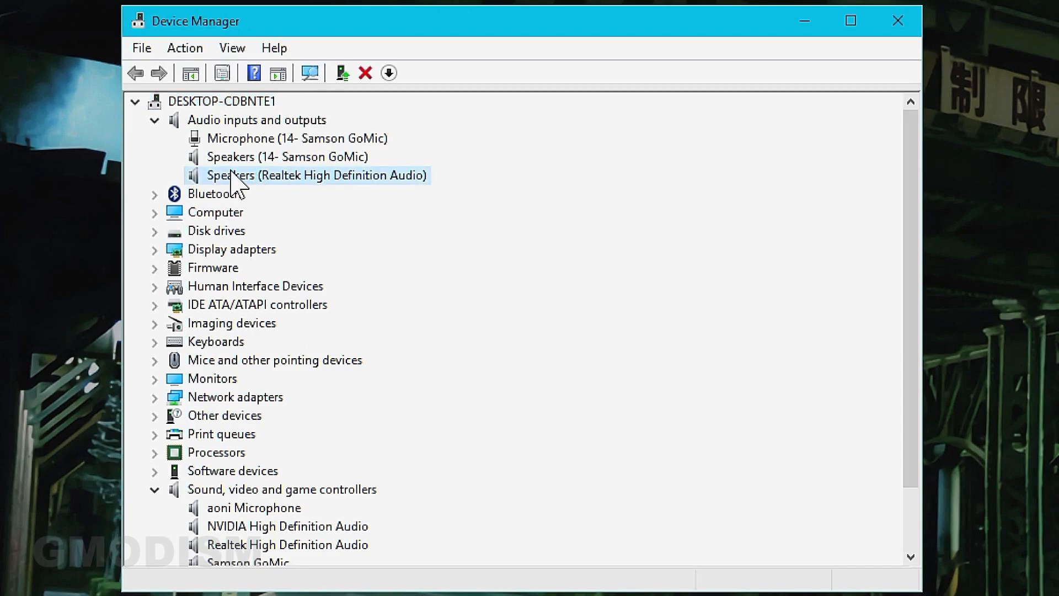
pyautogui.doubleClick(323, 177)
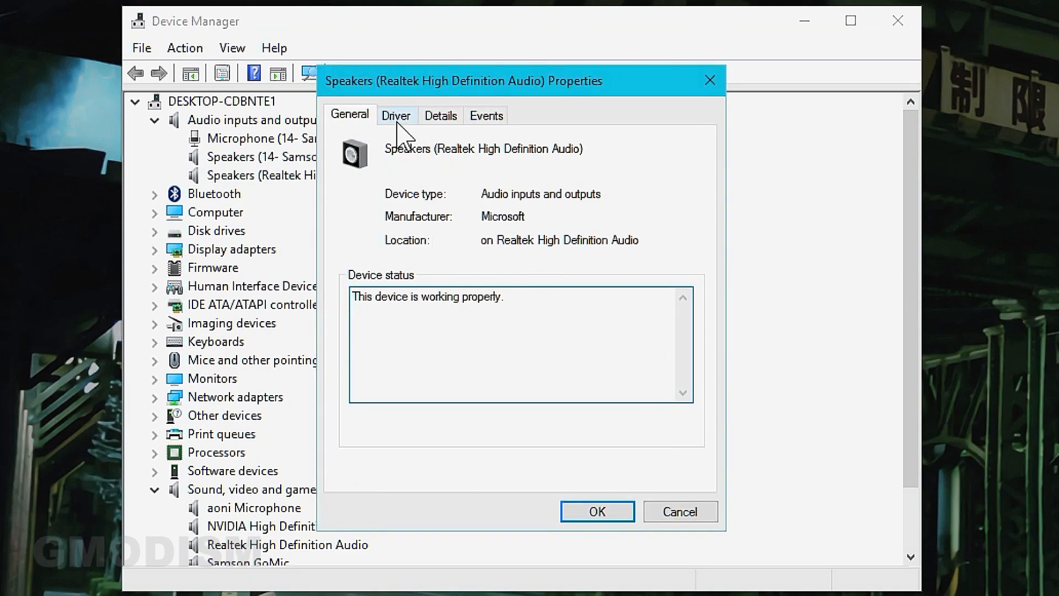
pyautogui.click(395, 115)
pyautogui.click(400, 342)
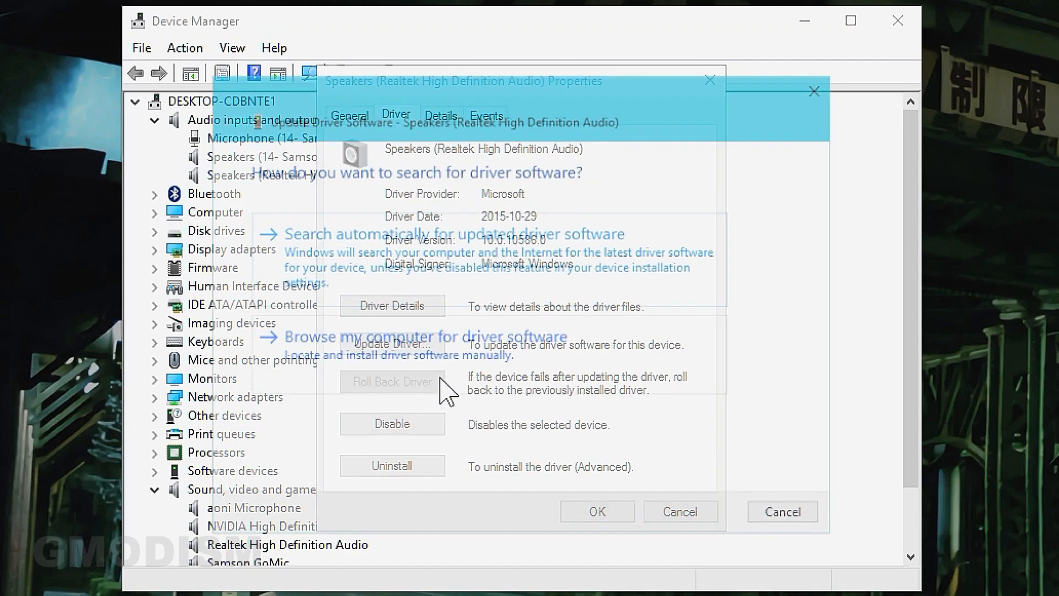
pyautogui.click(521, 353)
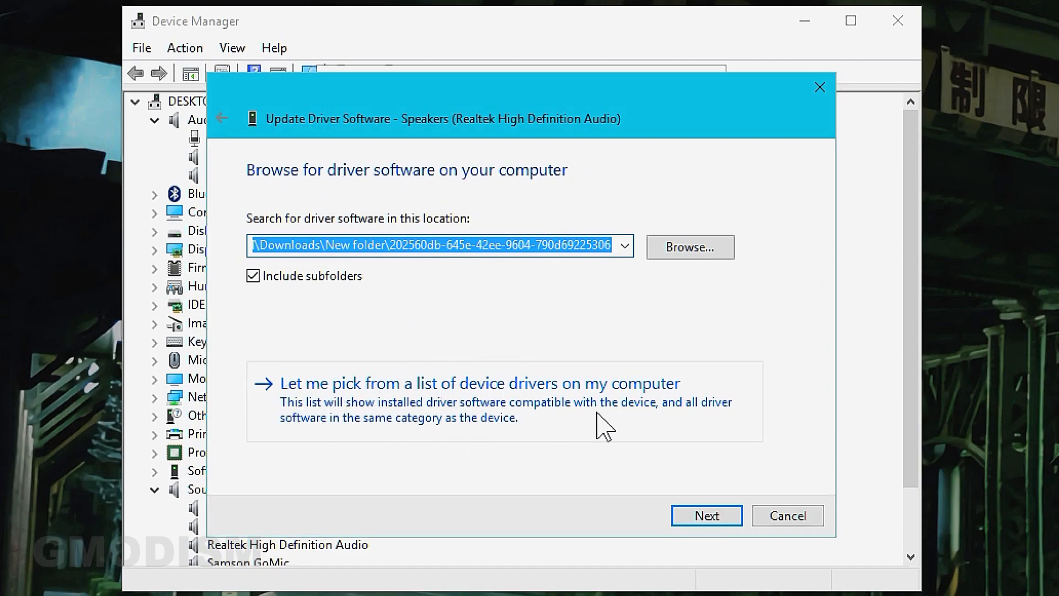
pyautogui.click(533, 399)
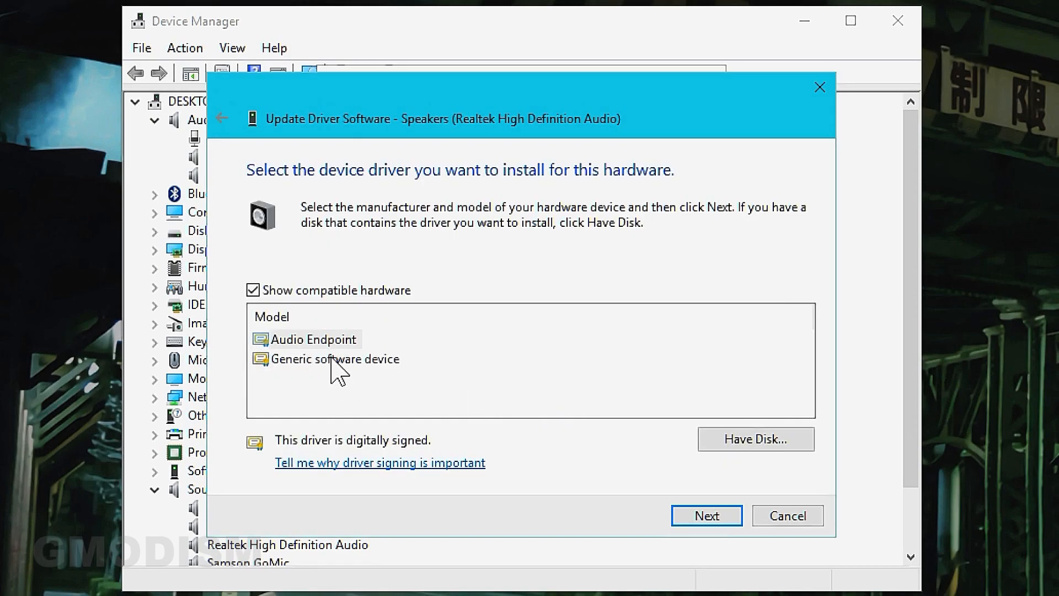
pyautogui.click(333, 359)
pyautogui.click(719, 516)
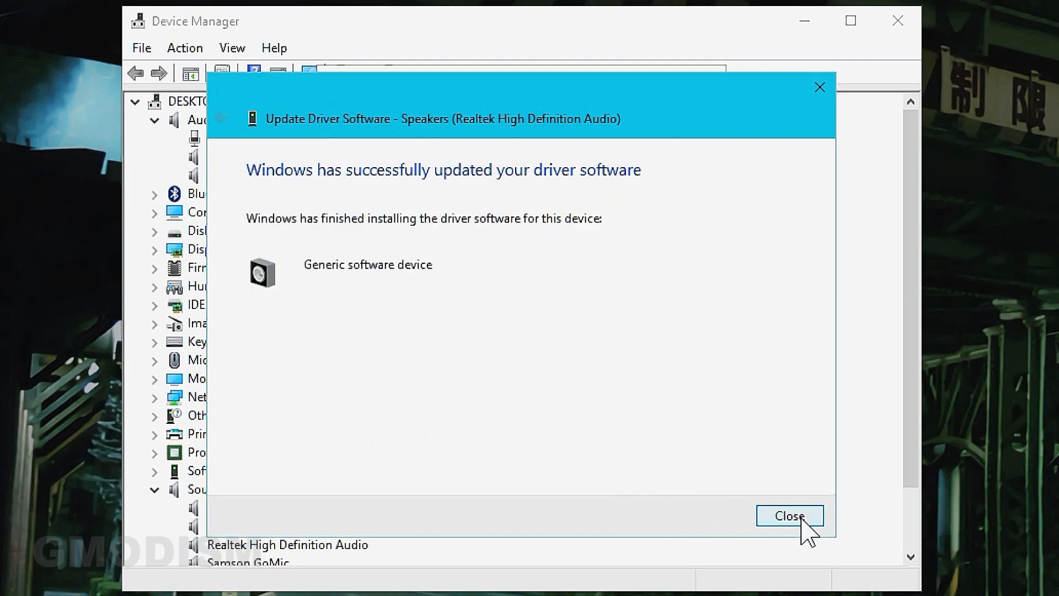
pyautogui.click(800, 520)
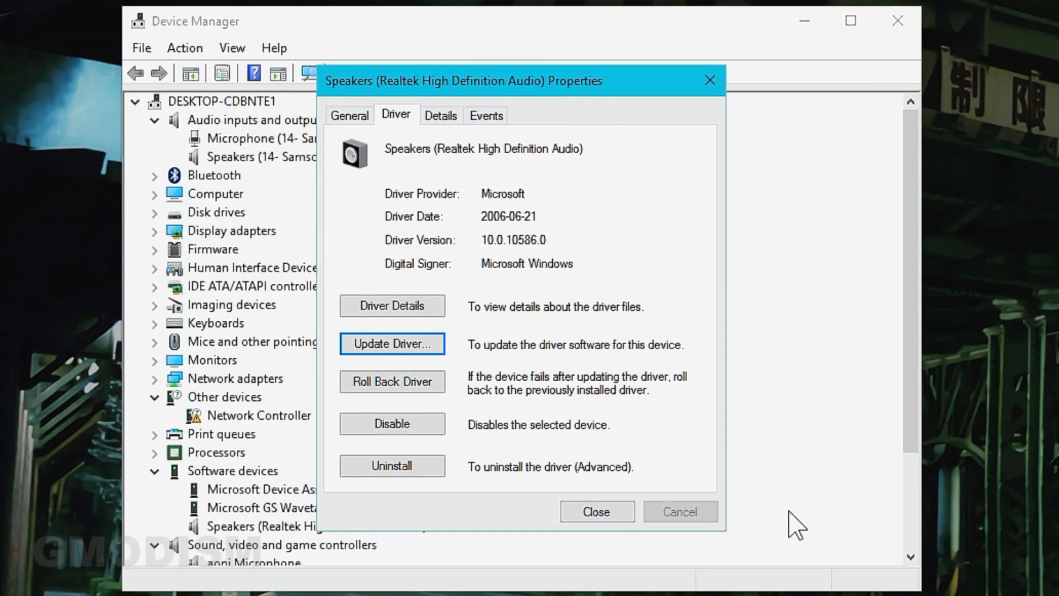
pyautogui.click(596, 512)
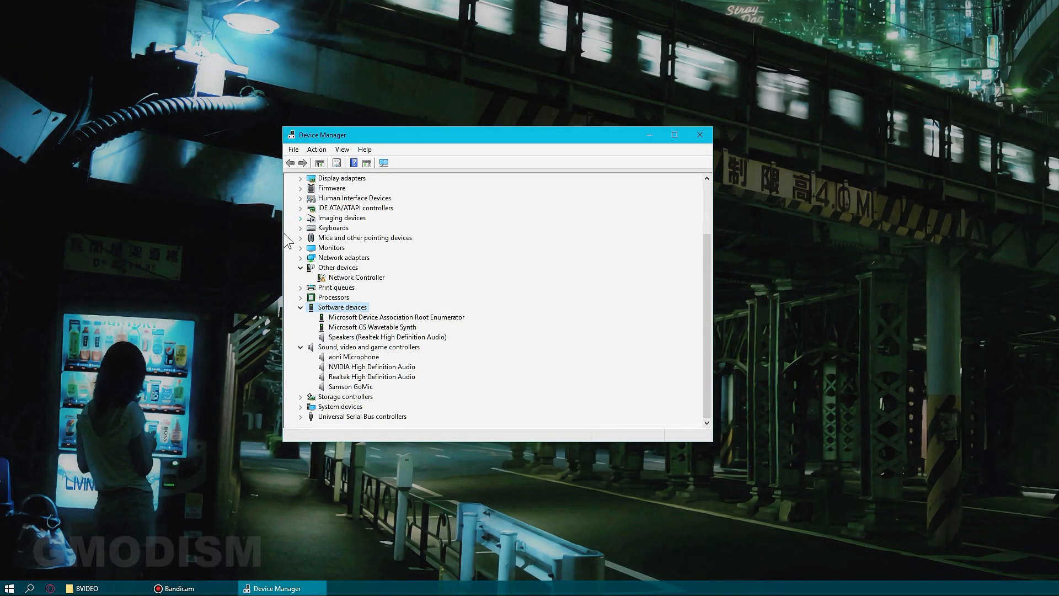
# Manually replace the Realtek High Definition Audio driver with High Definition Audio Device from the computer's driver list, accepting the compatibility warning
pyautogui.click(343, 378)
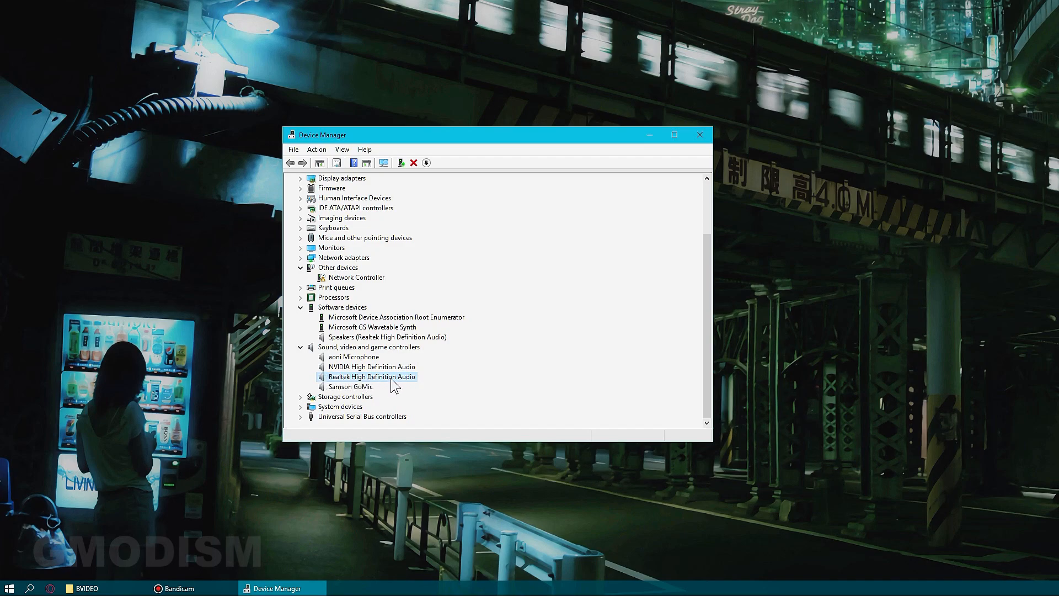
pyautogui.rightClick(363, 379)
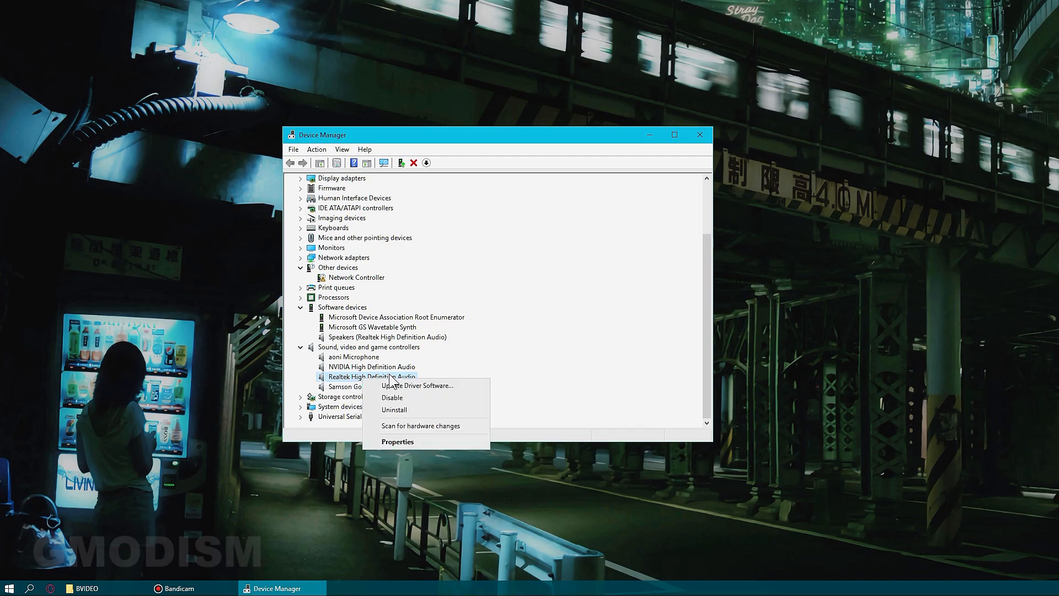
pyautogui.click(424, 385)
pyautogui.click(437, 329)
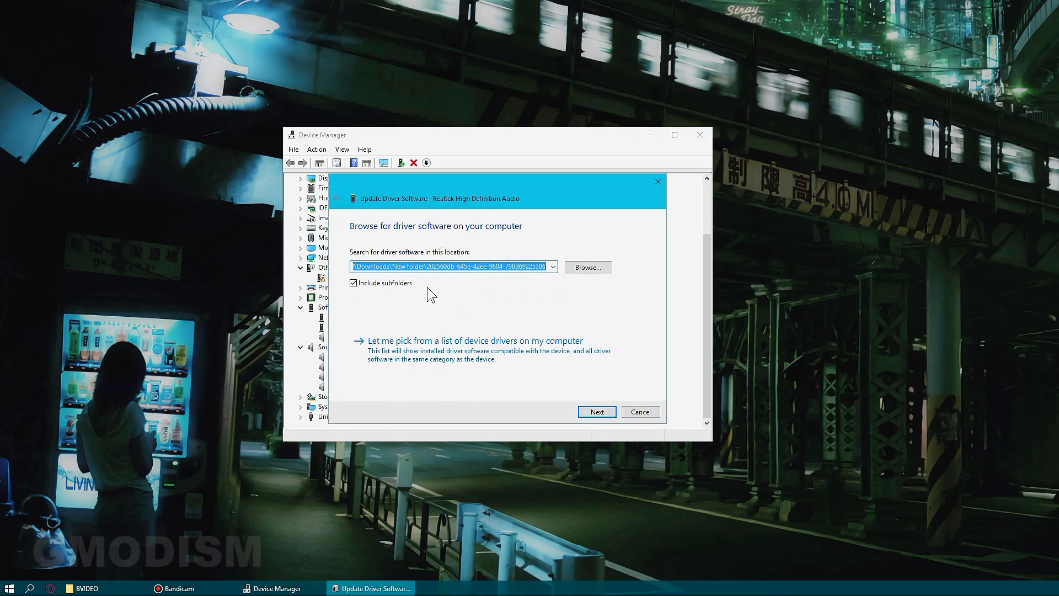
pyautogui.click(432, 343)
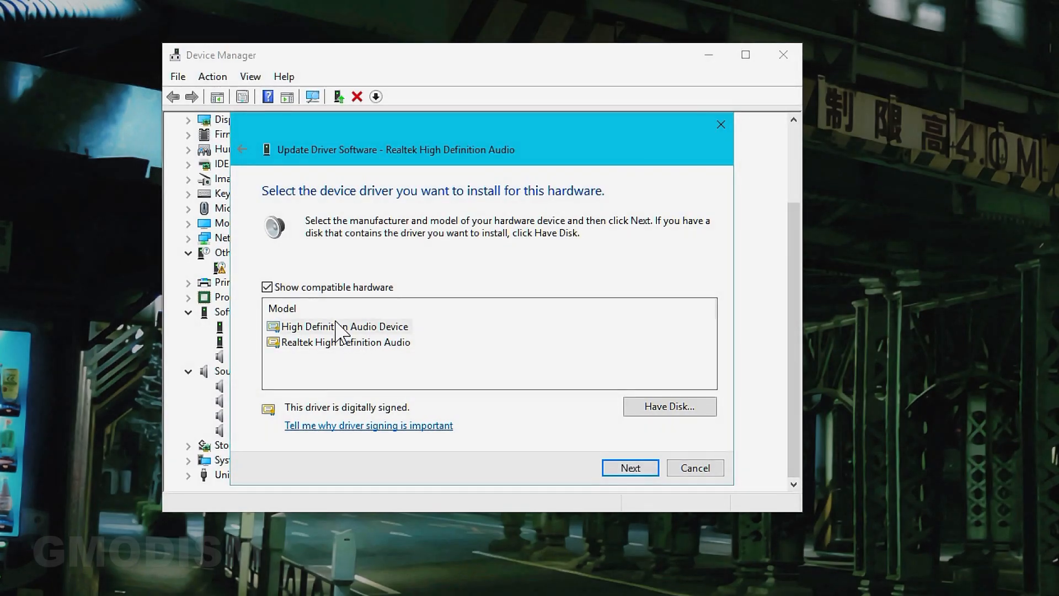
pyautogui.click(337, 325)
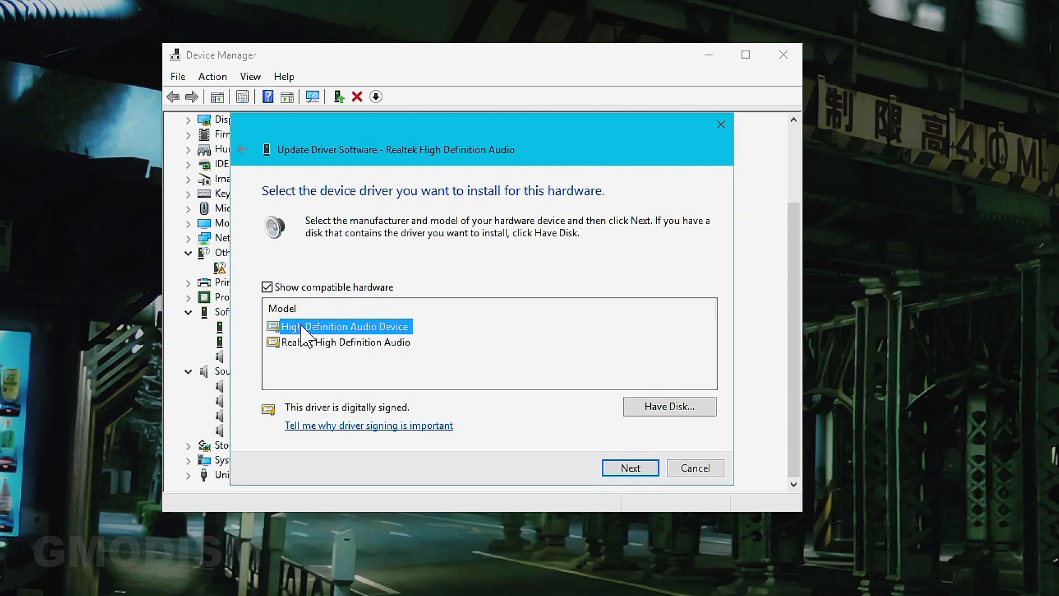
pyautogui.click(630, 468)
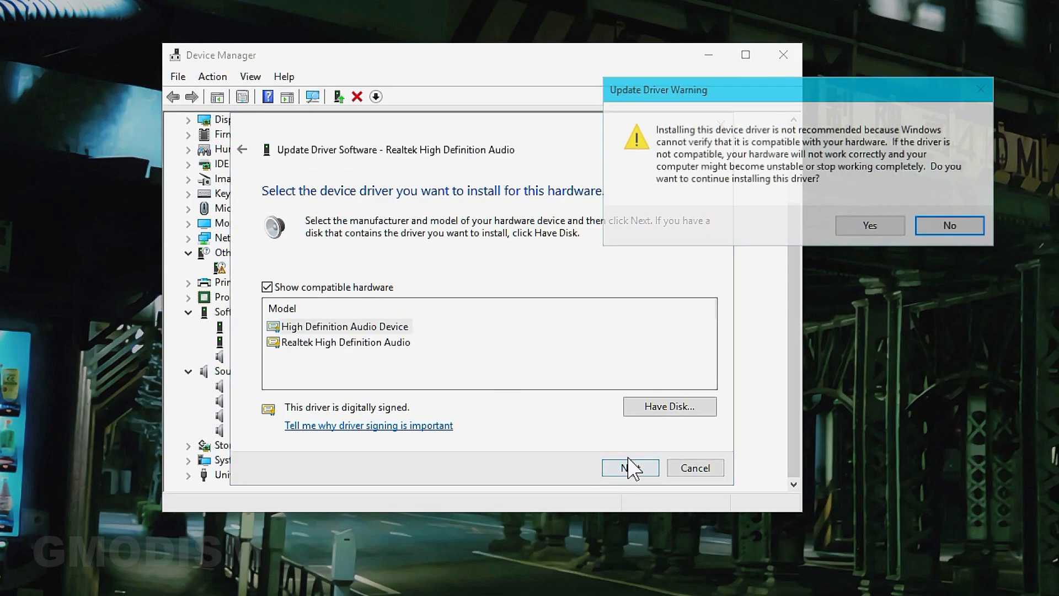
pyautogui.moveTo(808, 100); pyautogui.dragTo(470, 145)
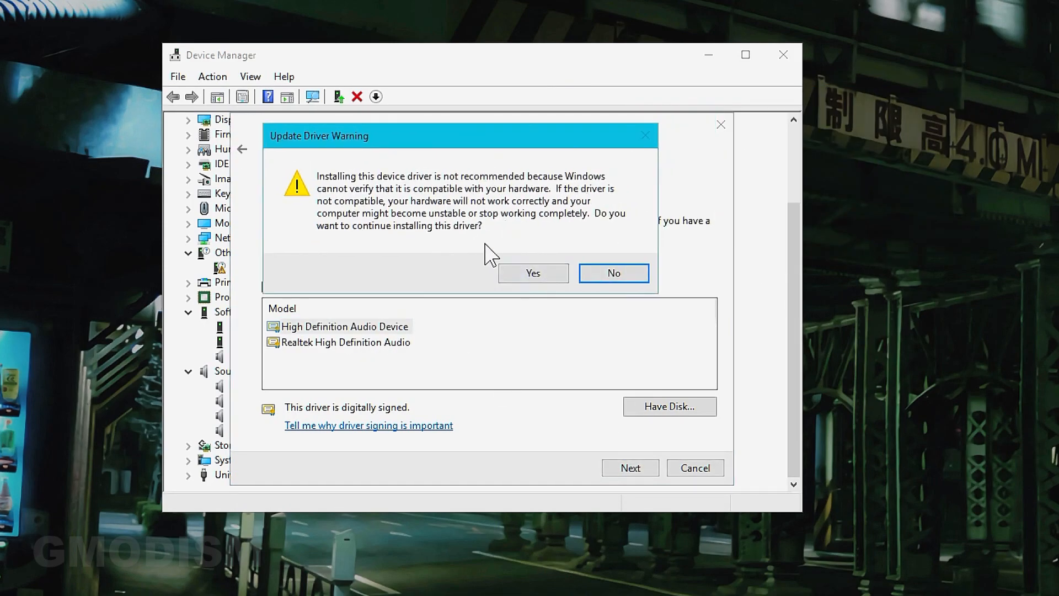
pyautogui.click(533, 274)
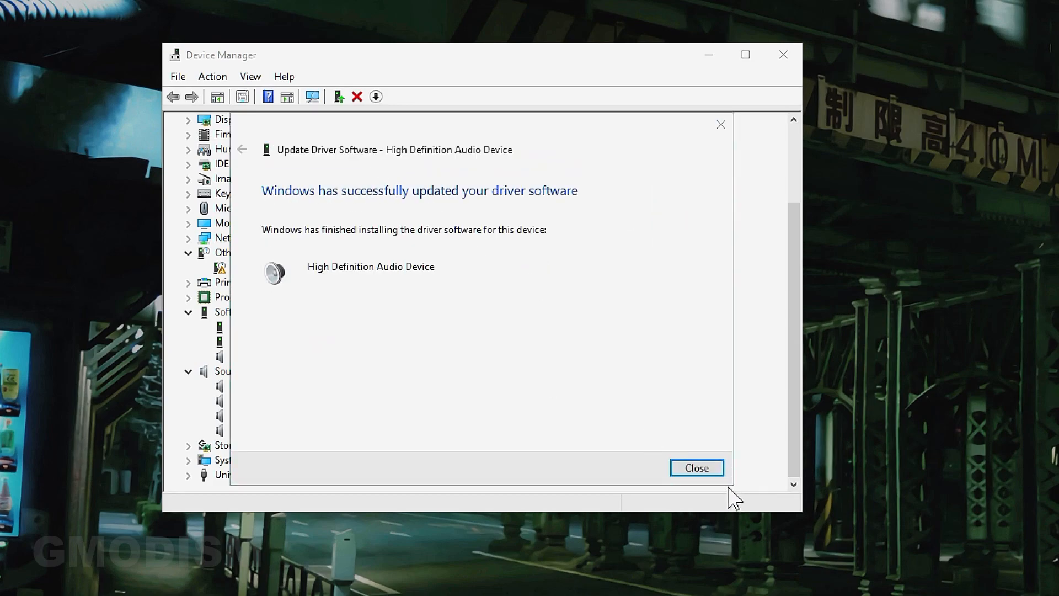
pyautogui.click(697, 467)
# Review the playback devices in the Sound settings and play a test tone on the High Definition Audio Device speakers
pyautogui.scroll(-2, 413, 398)
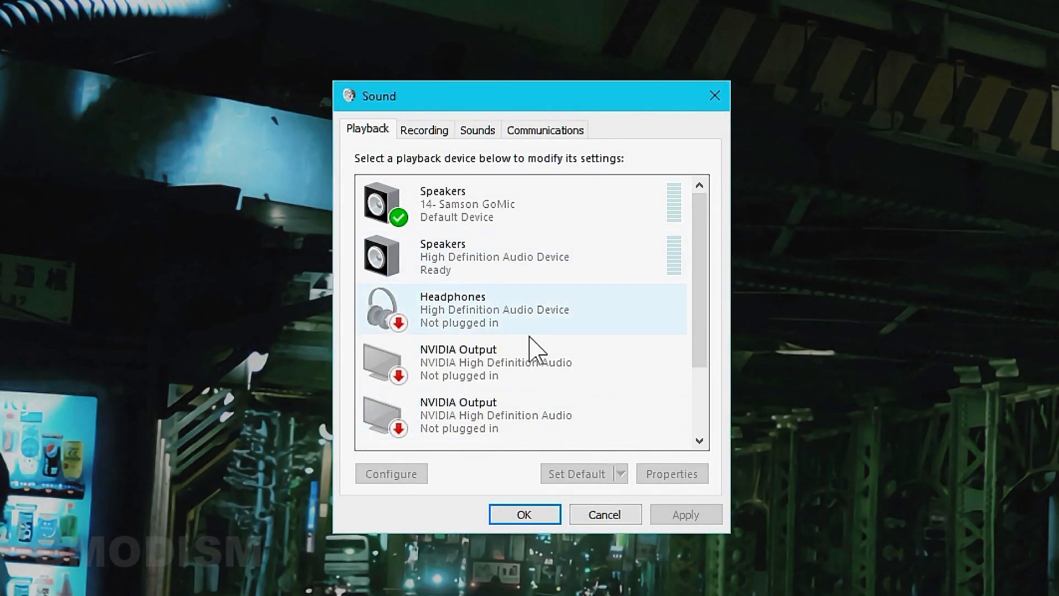
pyautogui.scroll(-4, 518, 359)
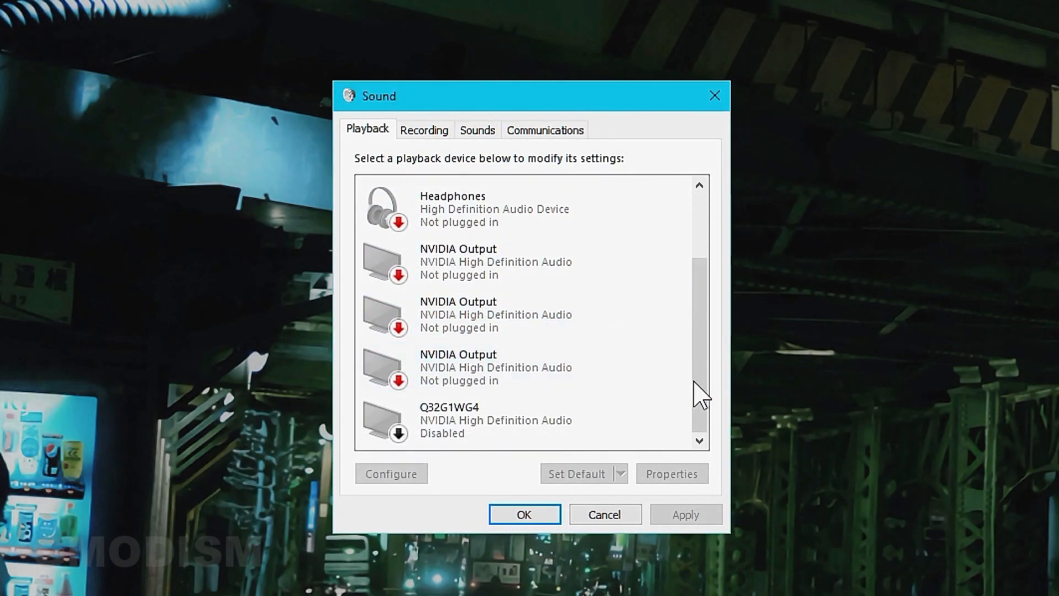
pyautogui.moveTo(701, 394); pyautogui.dragTo(699, 202)
pyautogui.rightClick(474, 267)
pyautogui.click(532, 288)
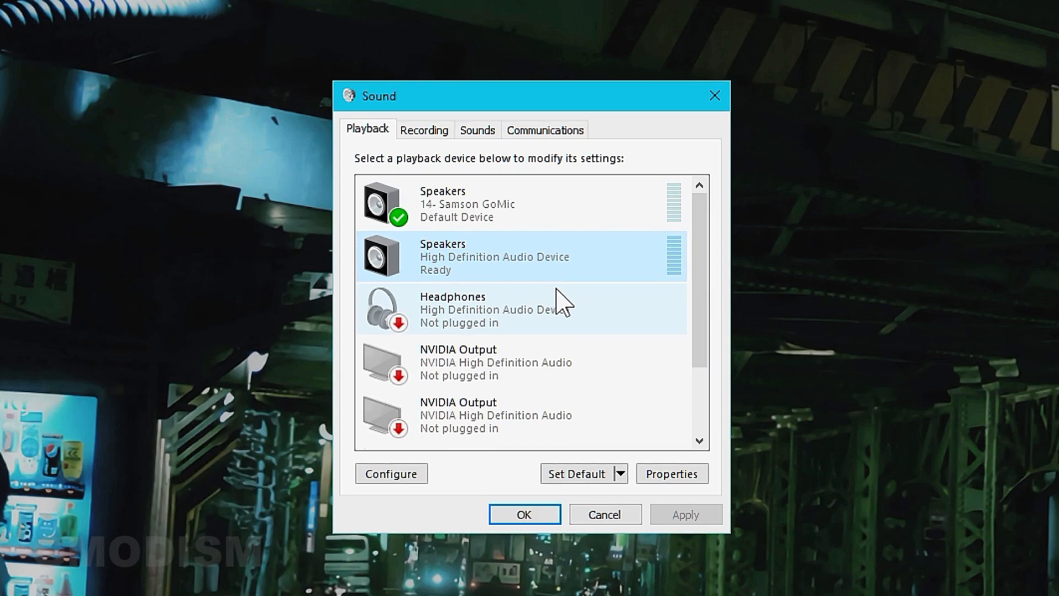
pyautogui.moveTo(584, 90); pyautogui.dragTo(744, 110)
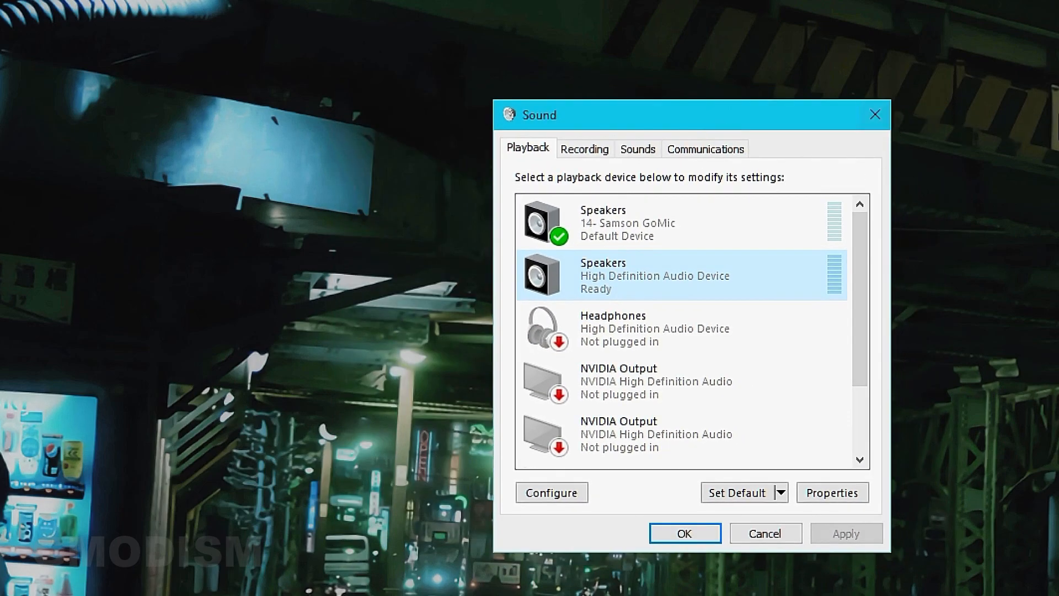